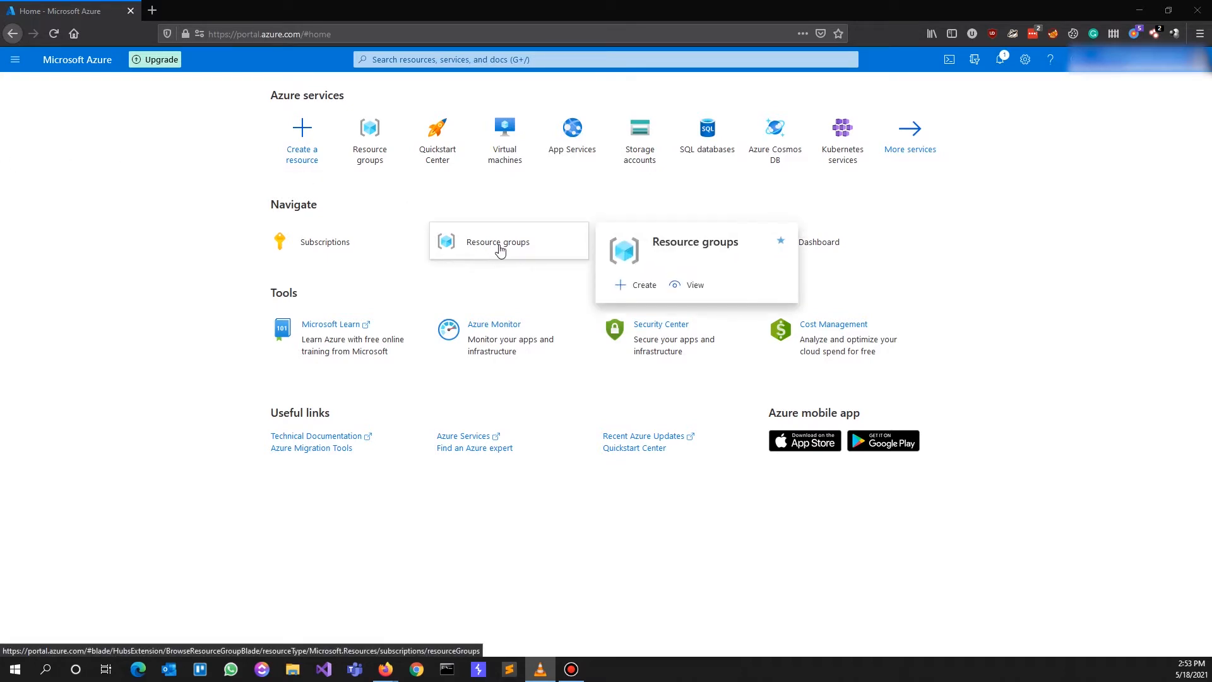
Check the existing resource groups and recent notifications, then return to the portal home
left_click(497, 247)
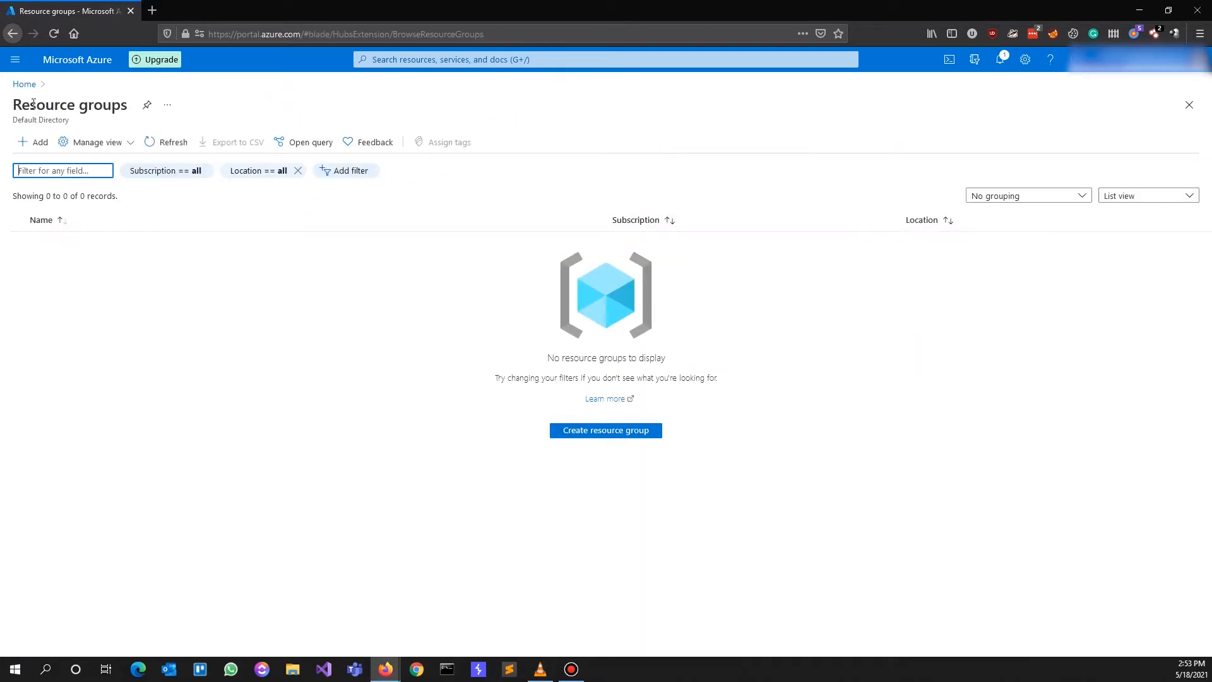
left_click(24, 85)
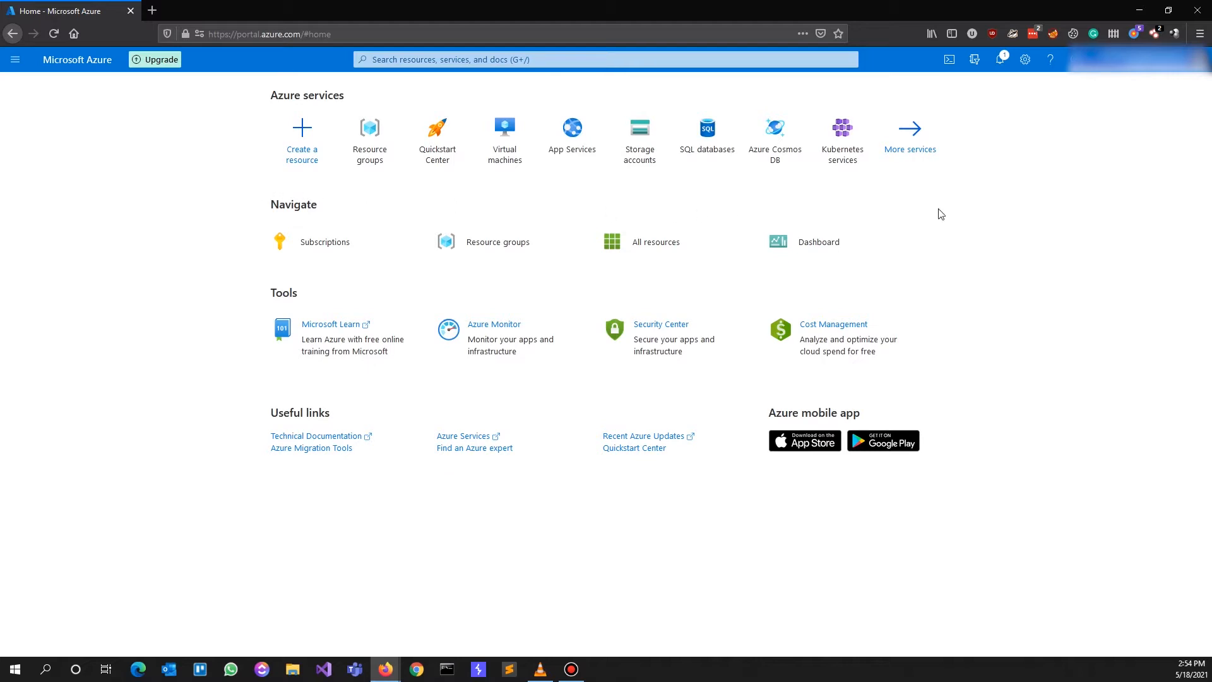
left_click(1001, 63)
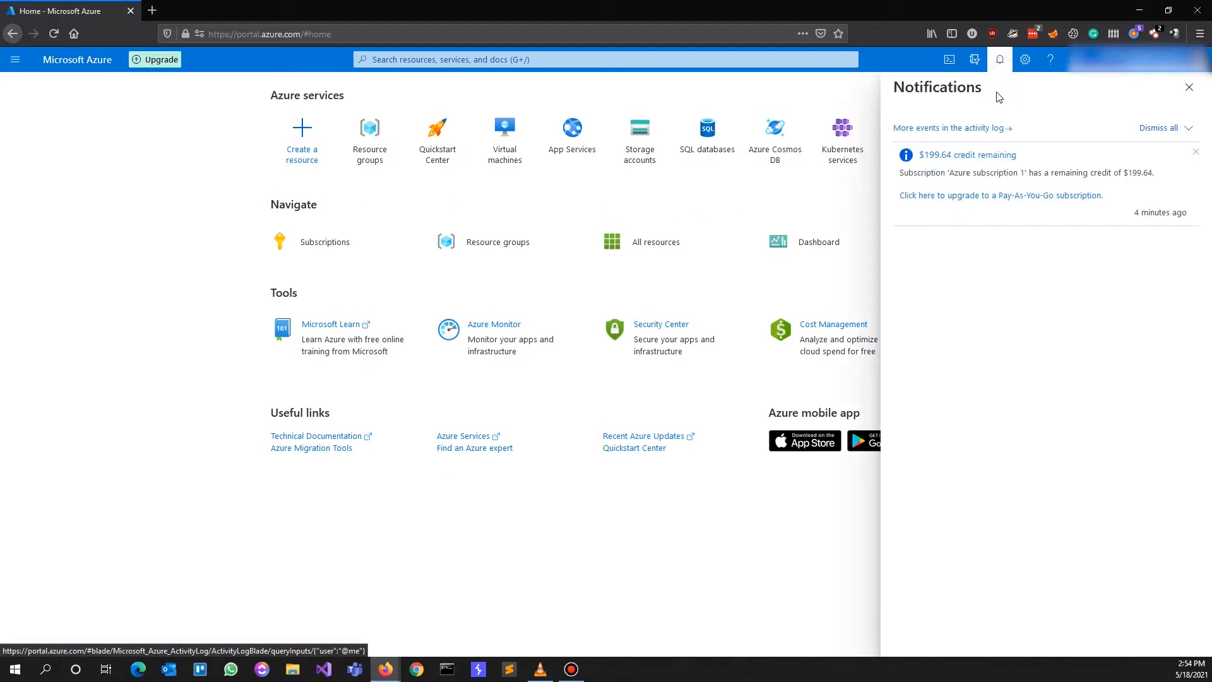
left_click(1191, 89)
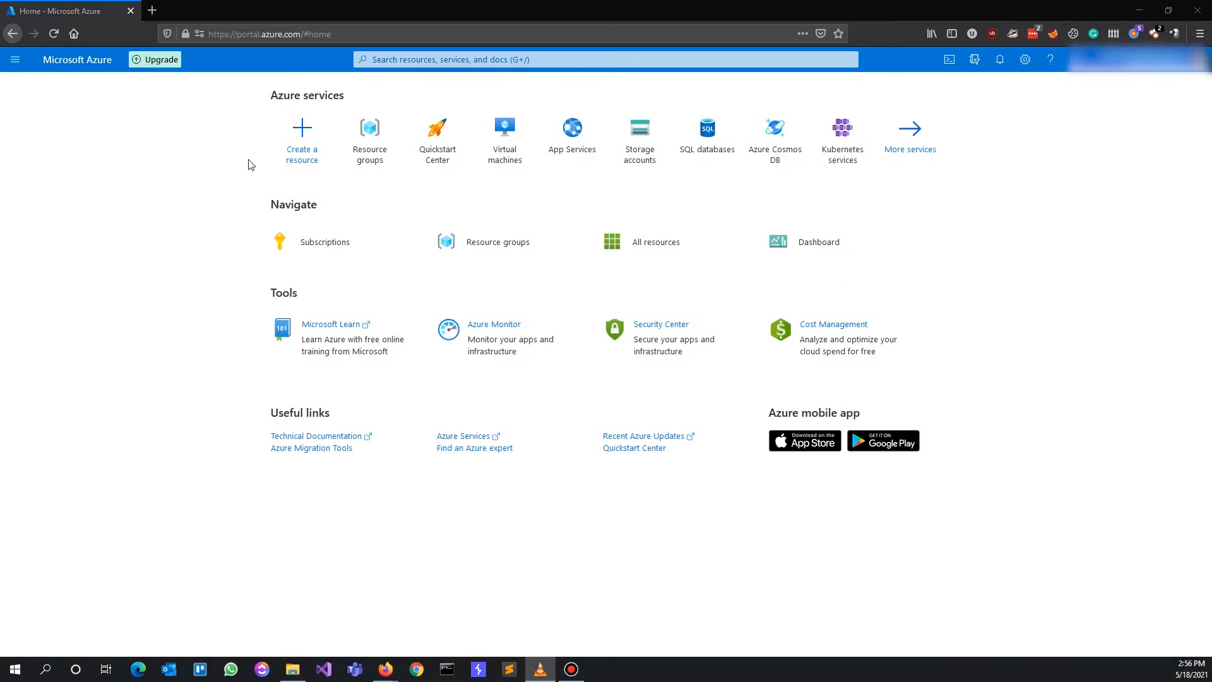
Find Microsoft Windows 10 in the Marketplace and keep the Windows 10 Pro, Version 2004 plan
left_click(304, 163)
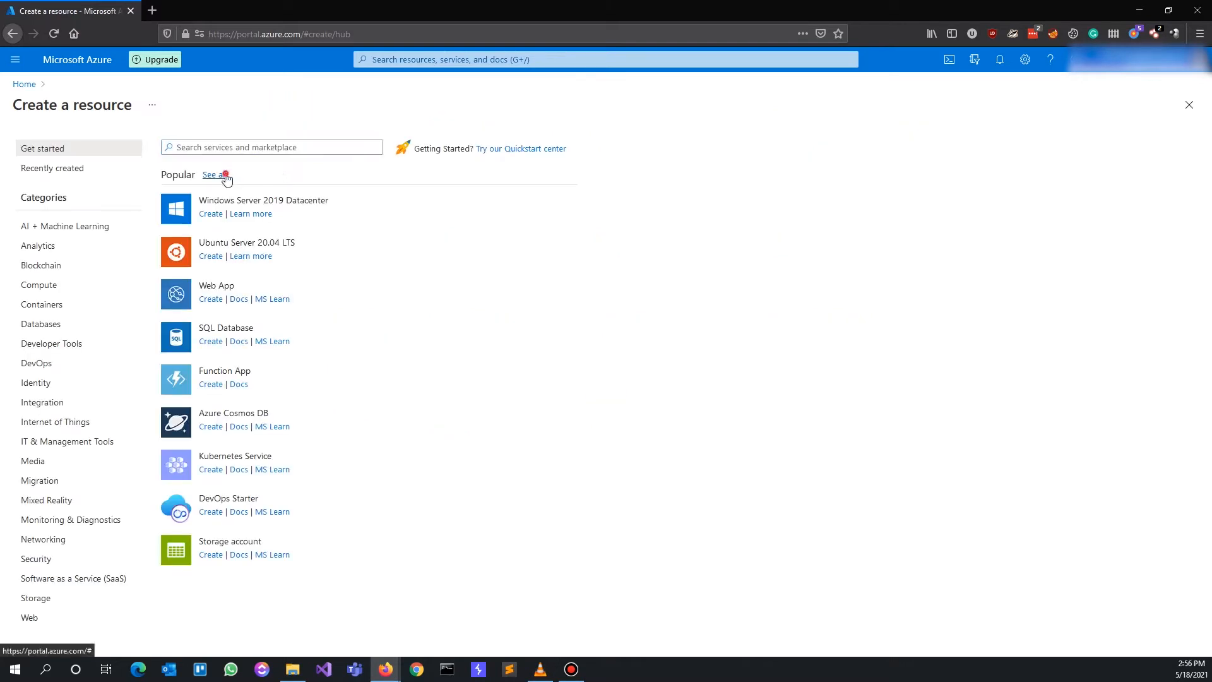
left_click(213, 175)
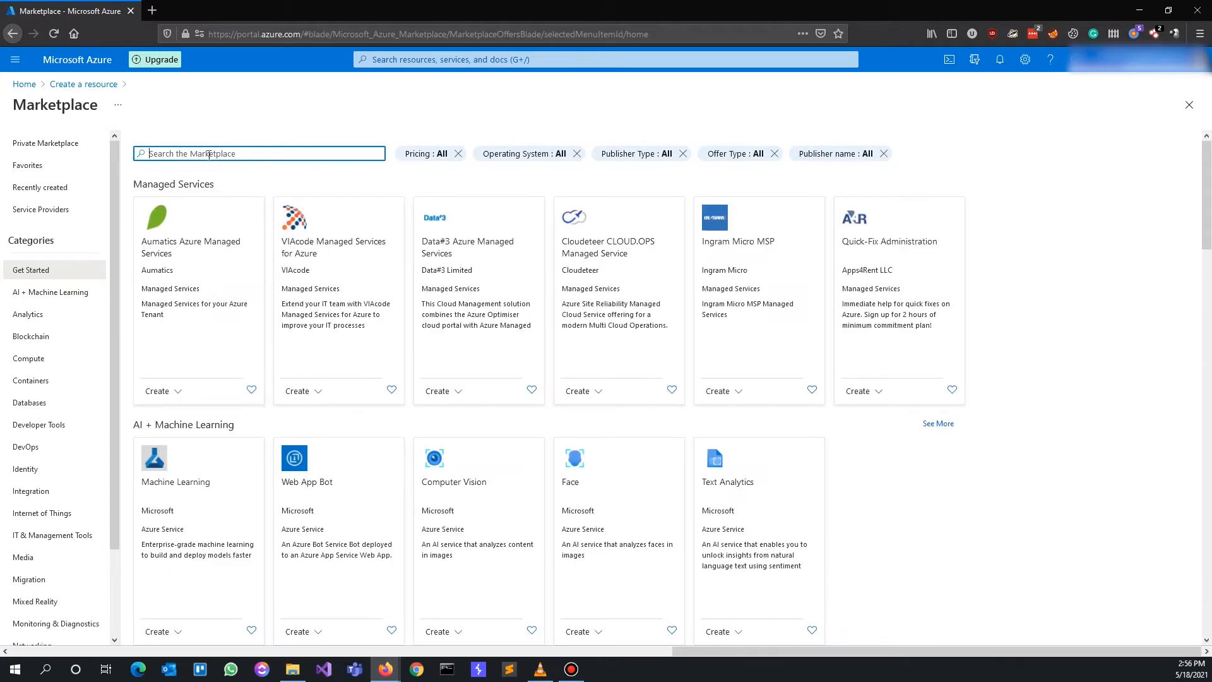
type("windows 10")
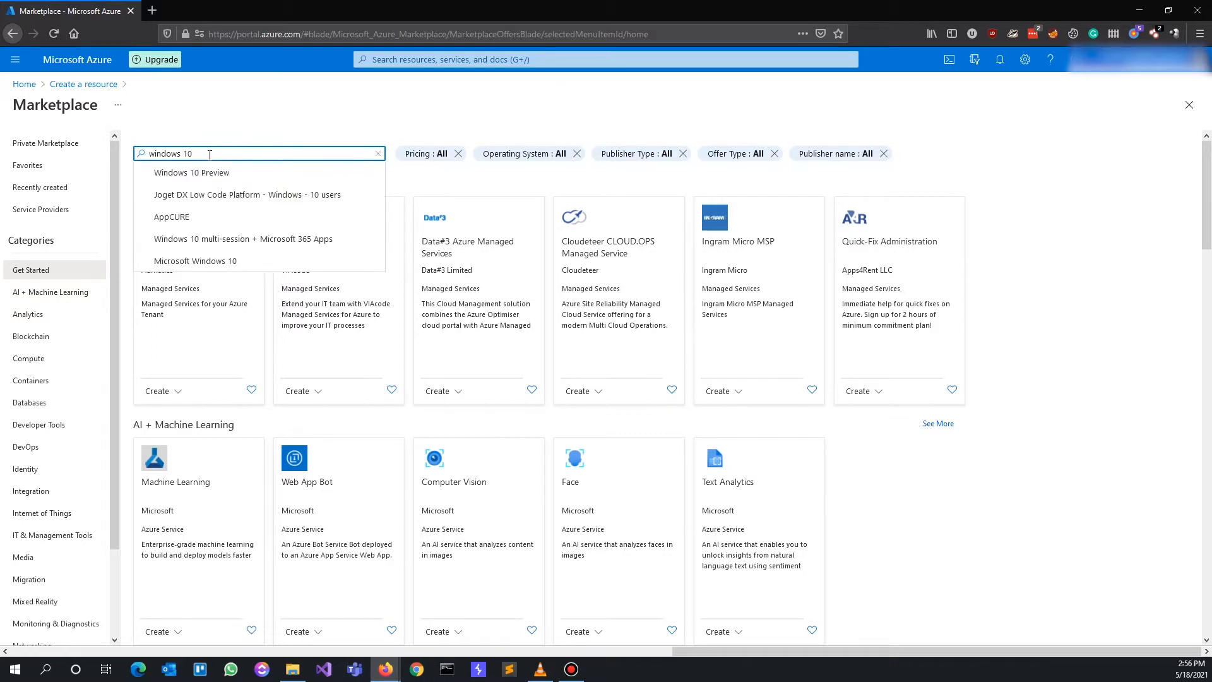
left_click(243, 260)
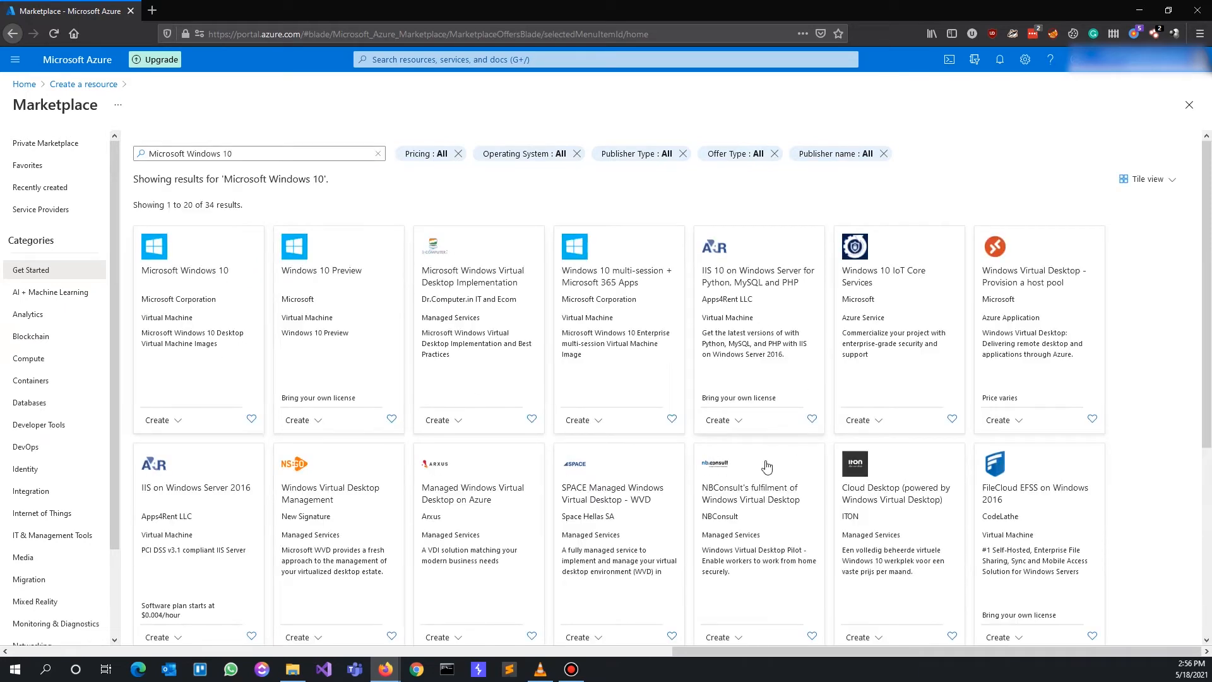
left_click(200, 333)
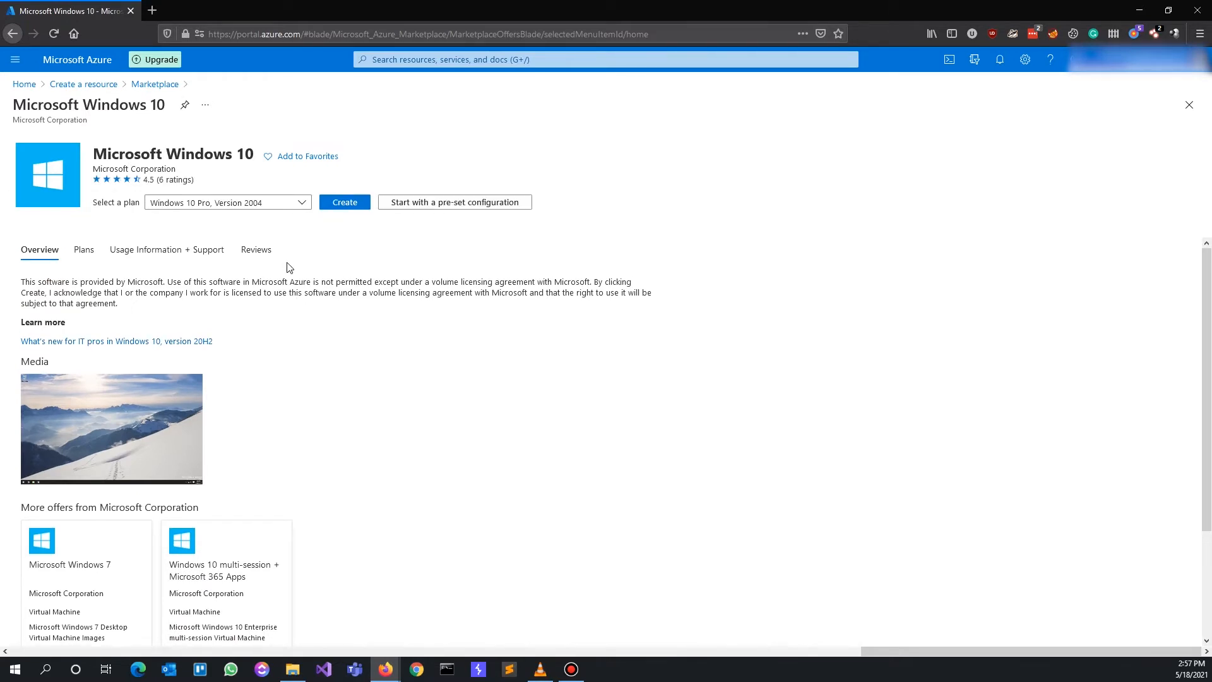
left_click(301, 203)
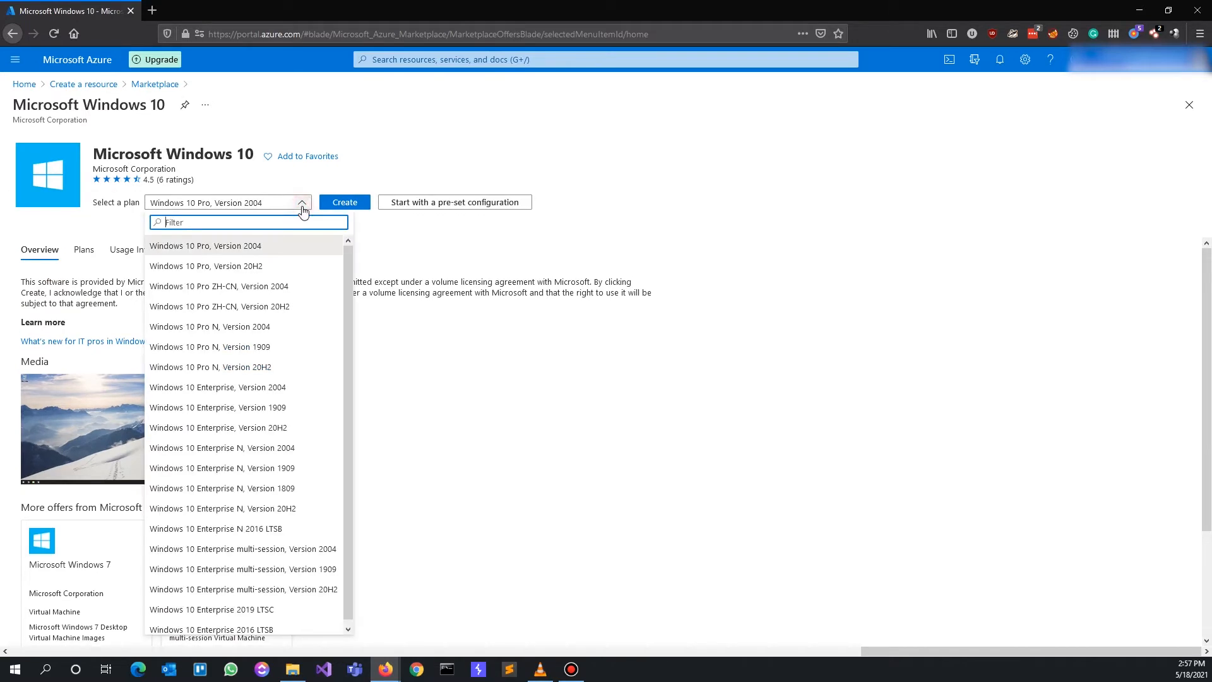
left_click(260, 247)
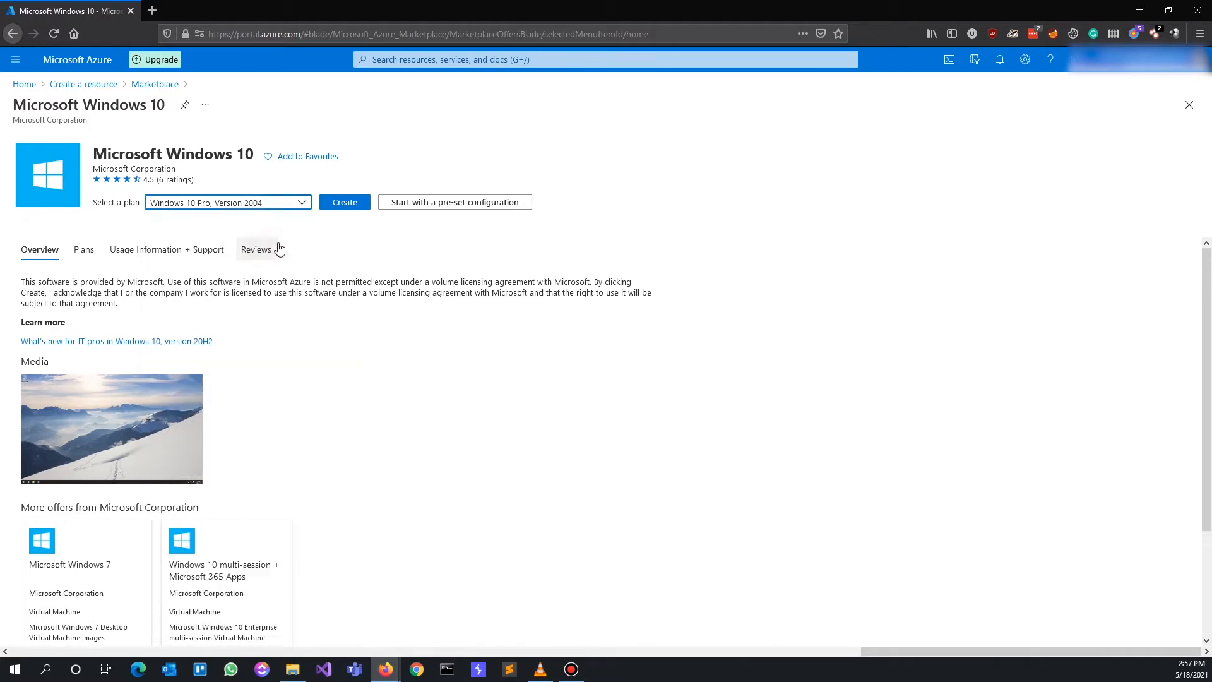
Start creating a VM from the offer under Azure subscription 1
left_click(346, 209)
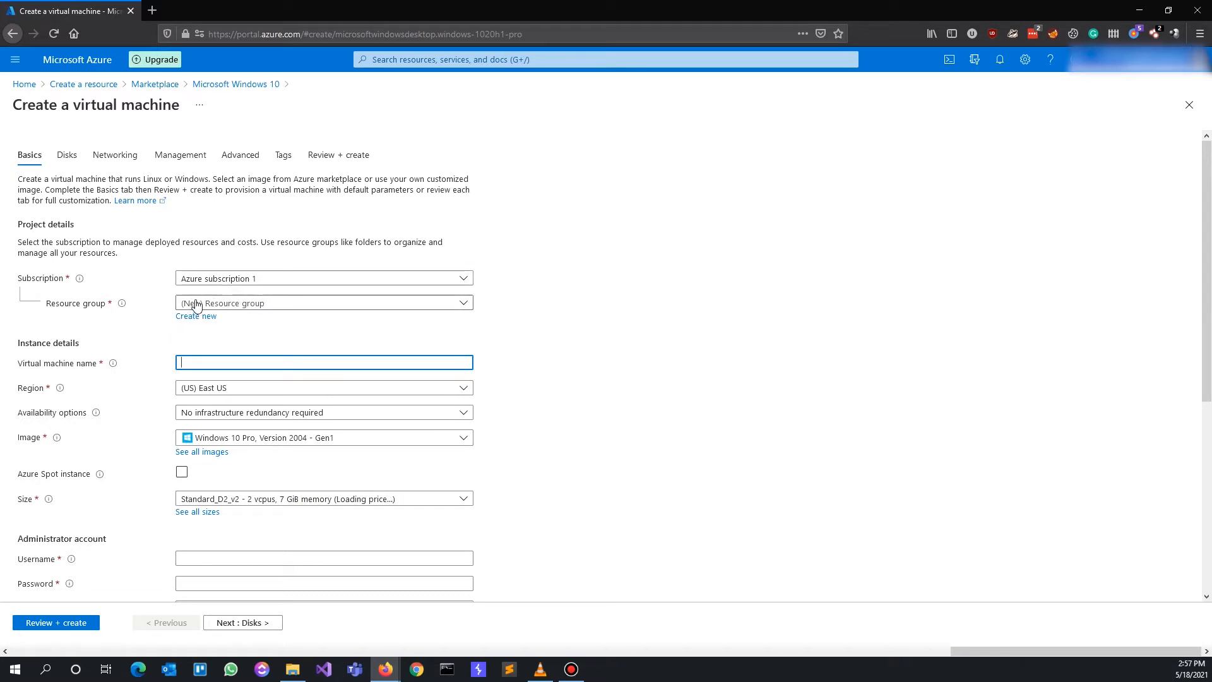
left_click(211, 278)
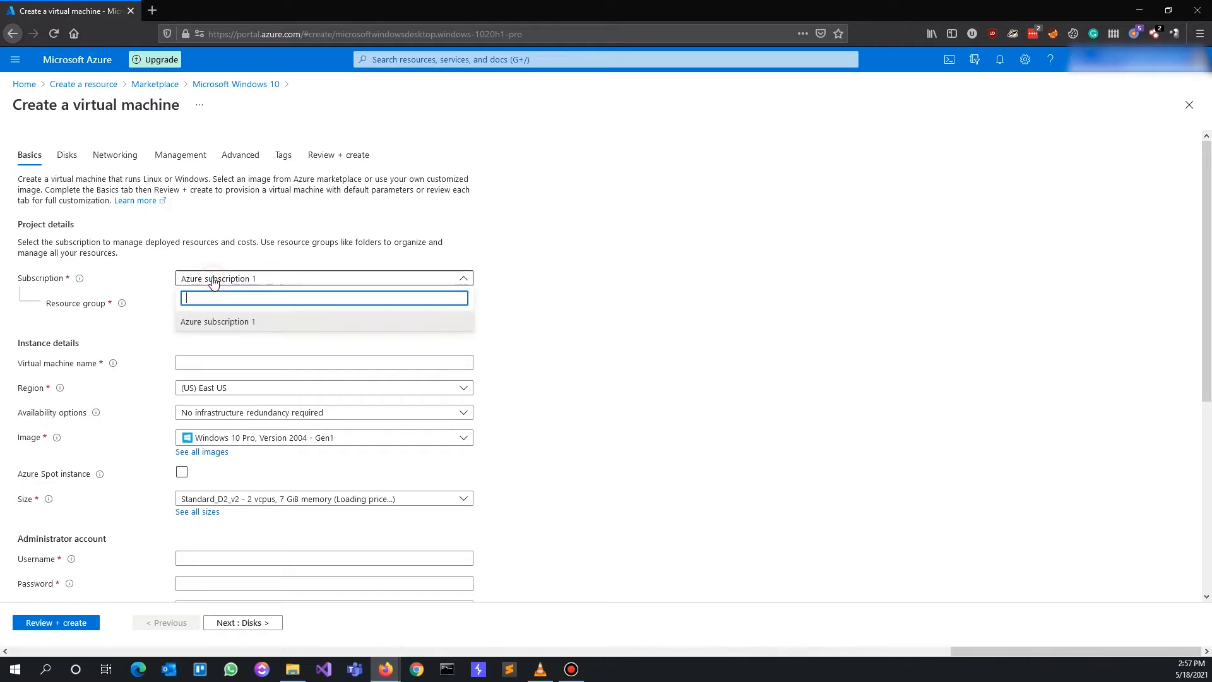
left_click(226, 322)
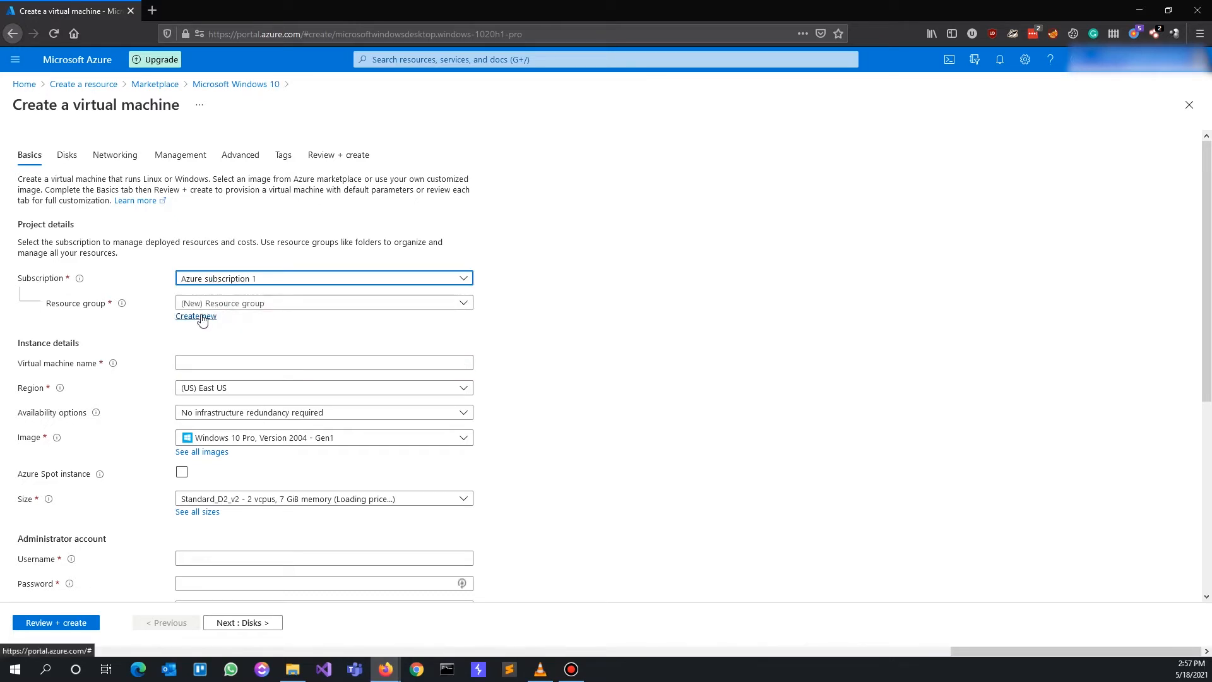
Create a new resource group Test-VM and begin entering Test-VM as the VM name
left_click(201, 317)
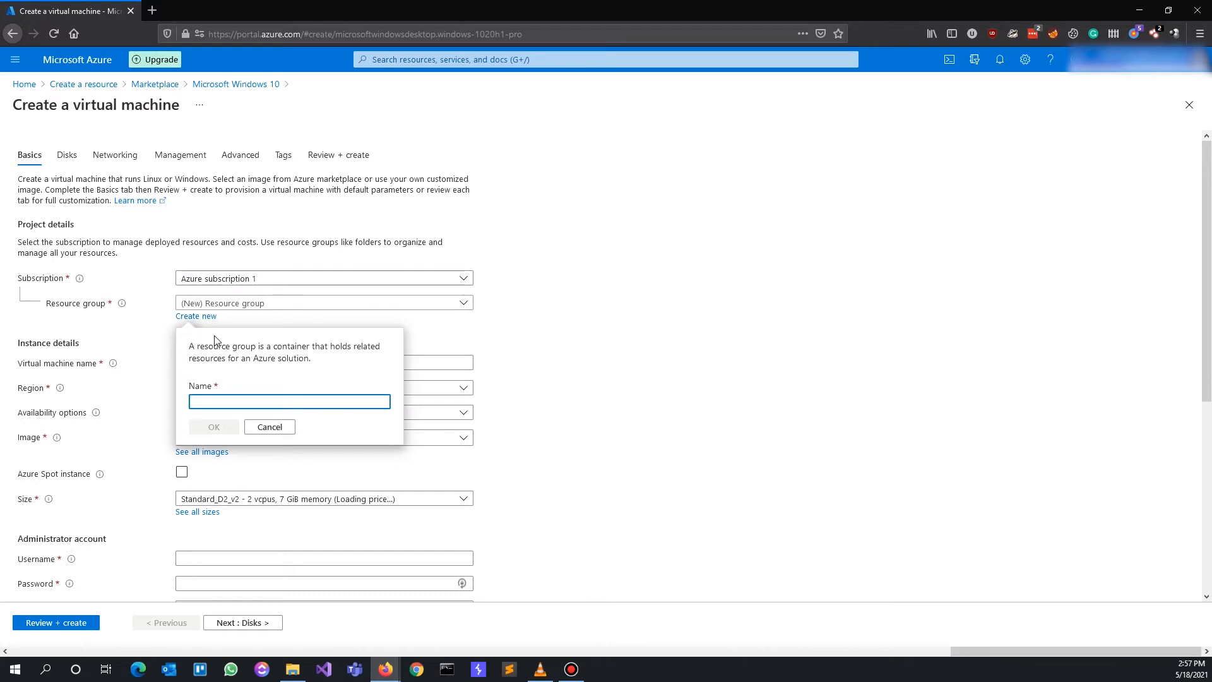
type("Test")
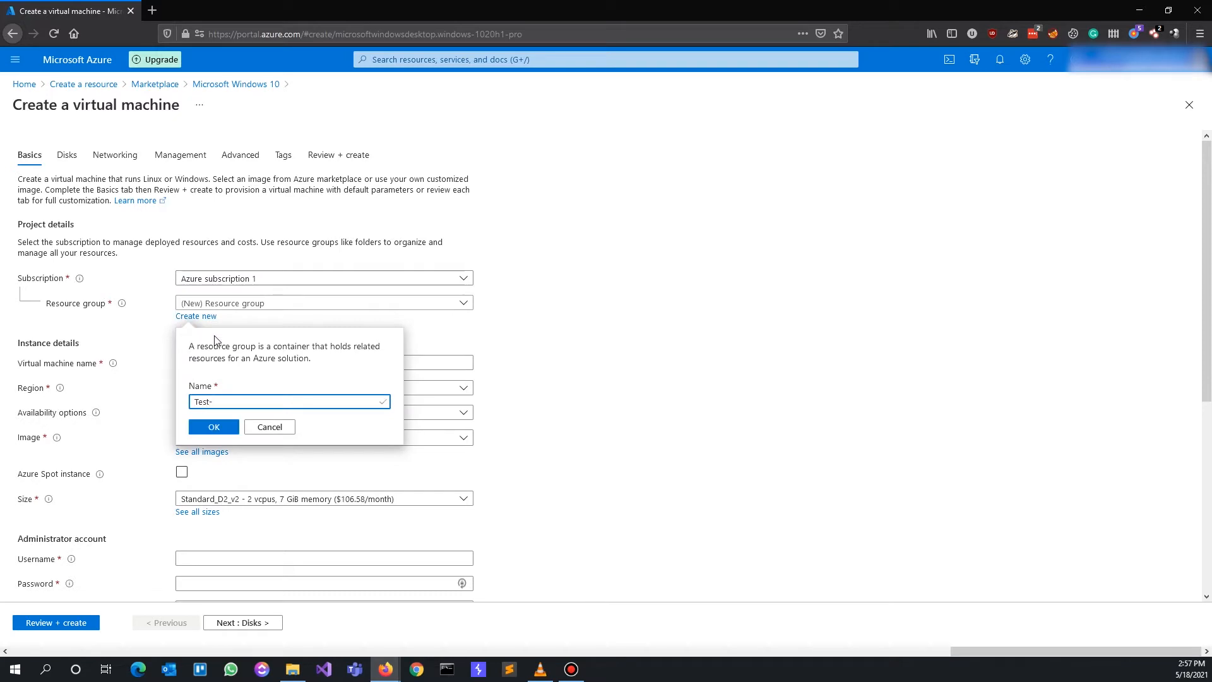
type("-VM")
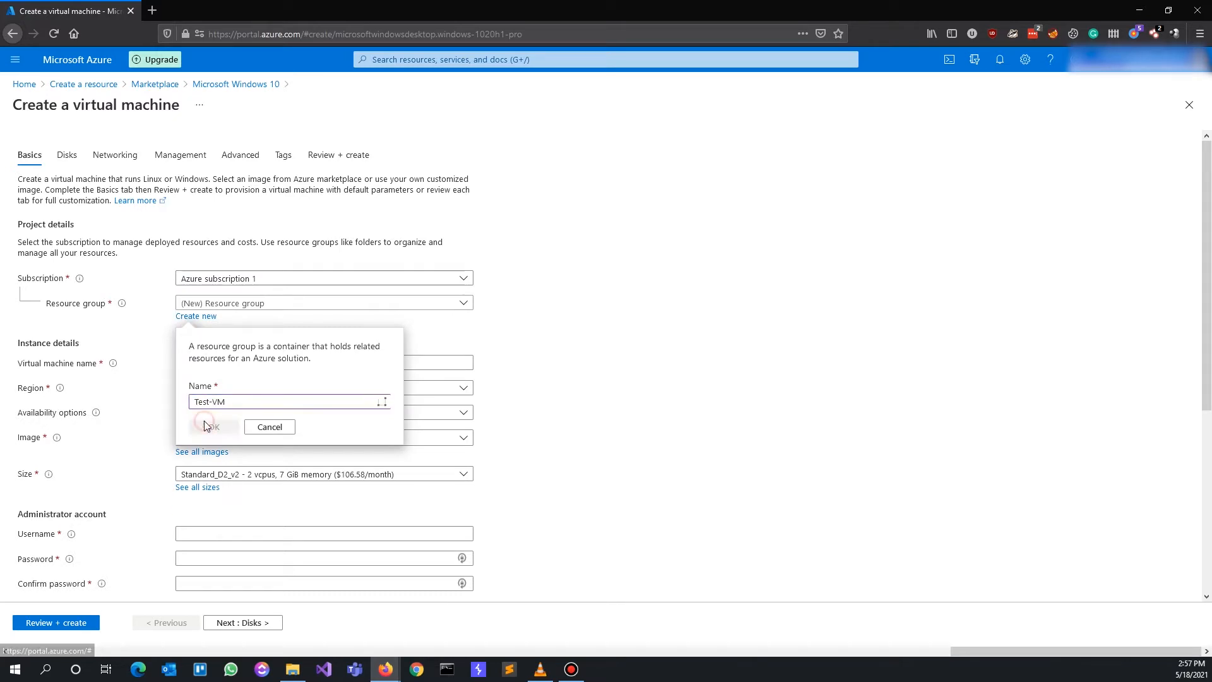
left_click(209, 427)
left_click(221, 362)
type("Test-VM")
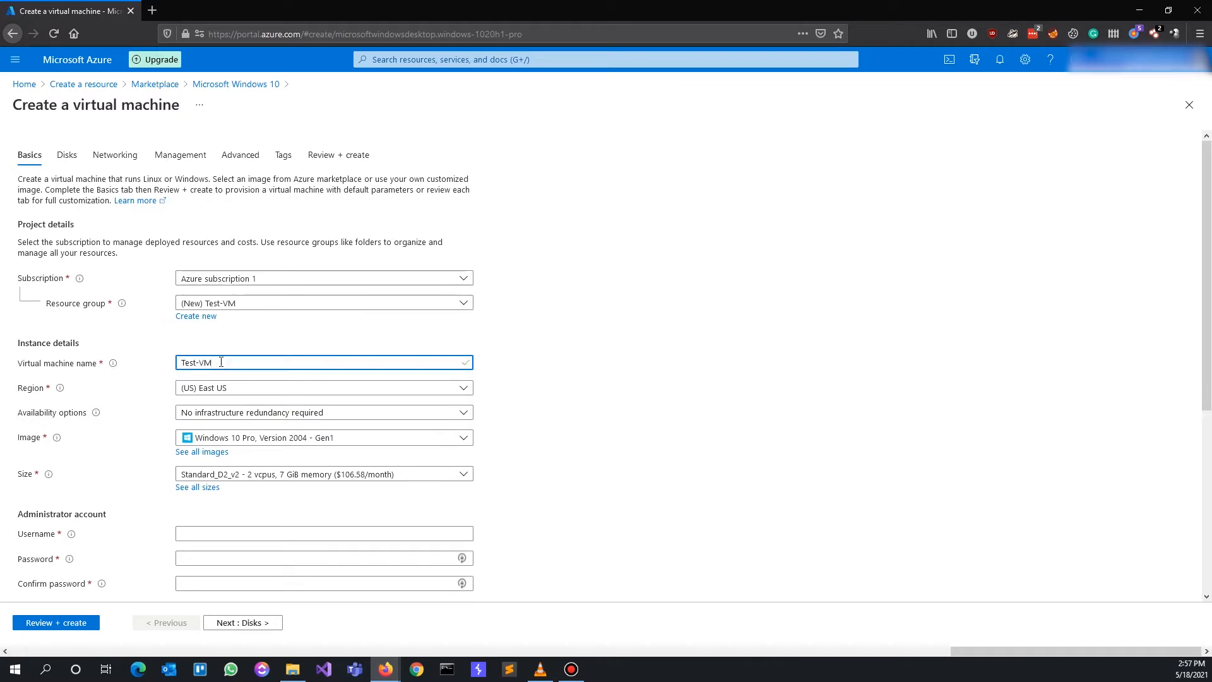
Keep (US) East US with no redundancy and pick image Windows 10 Pro, Version 2004 - Gen1
left_click(216, 390)
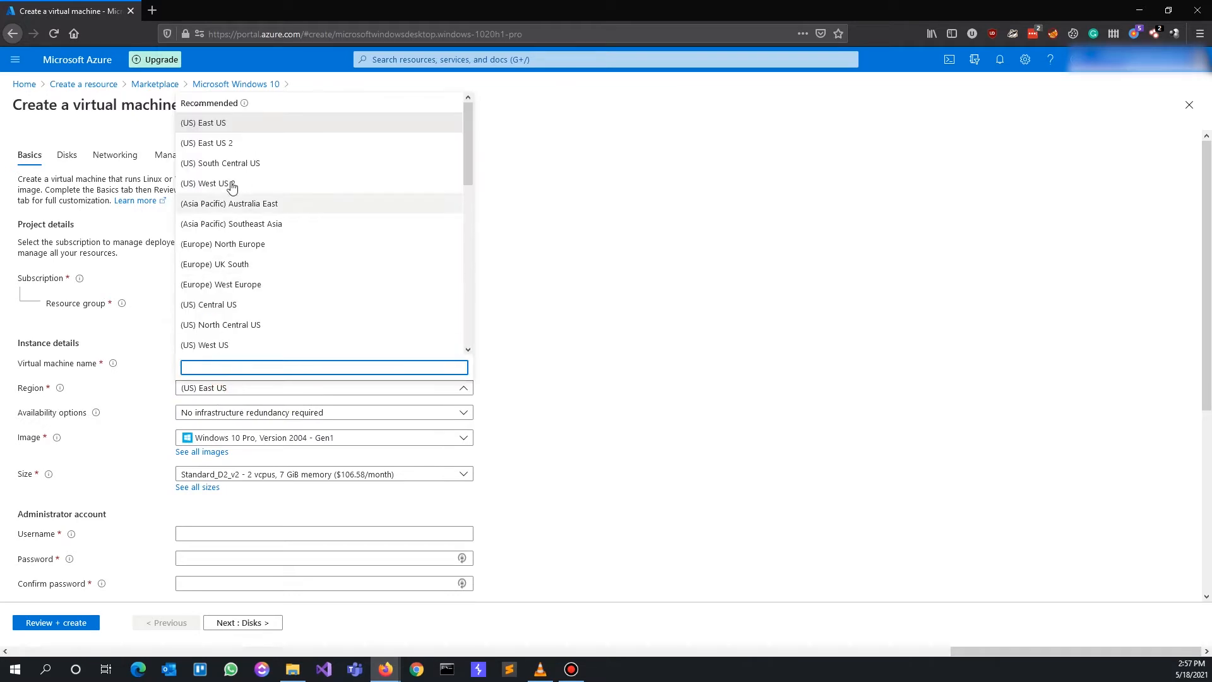
left_click(241, 123)
left_click(223, 410)
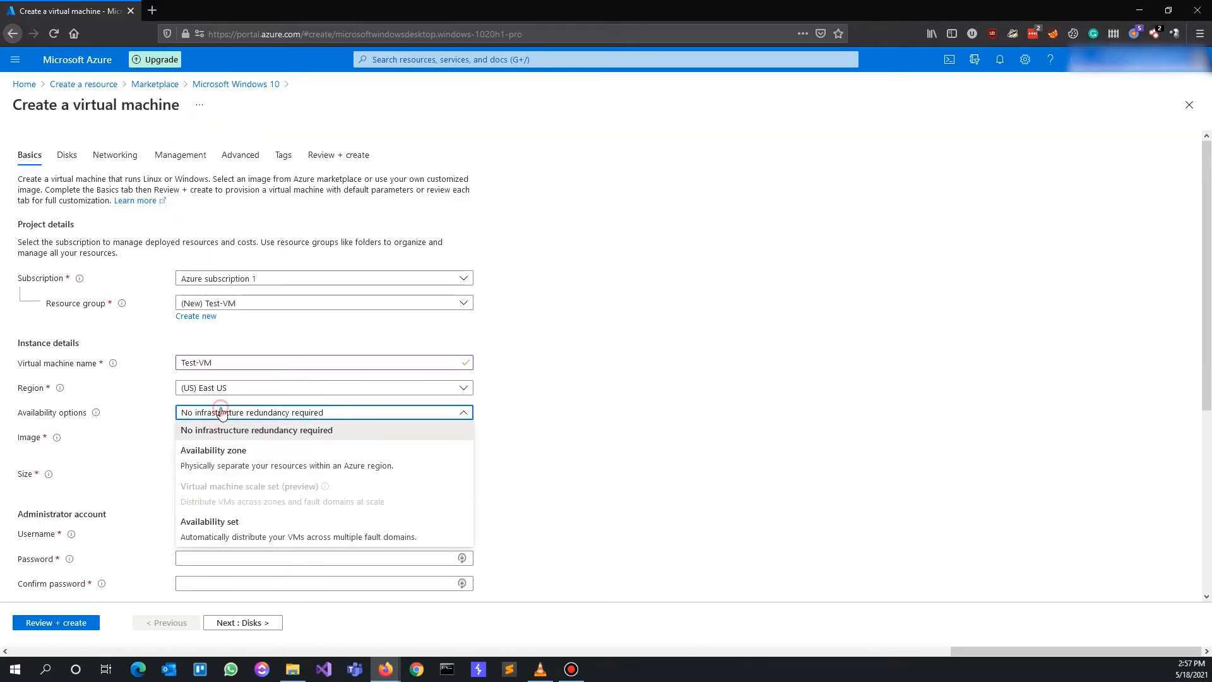
left_click(225, 435)
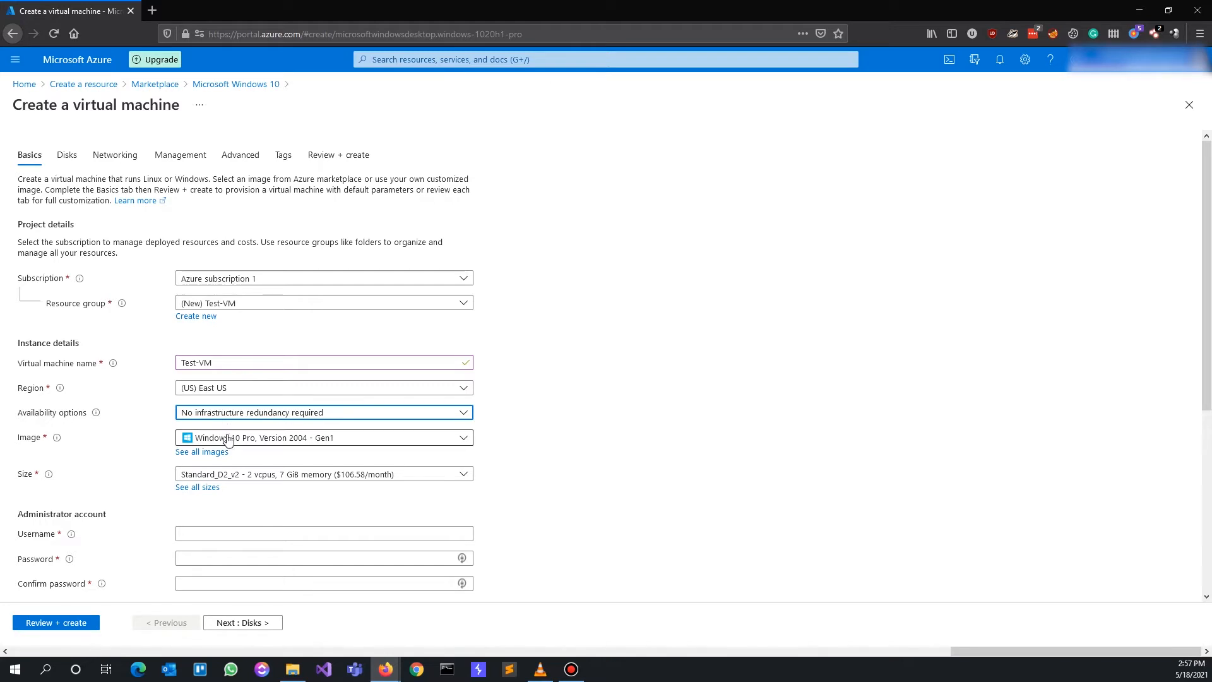
left_click(226, 440)
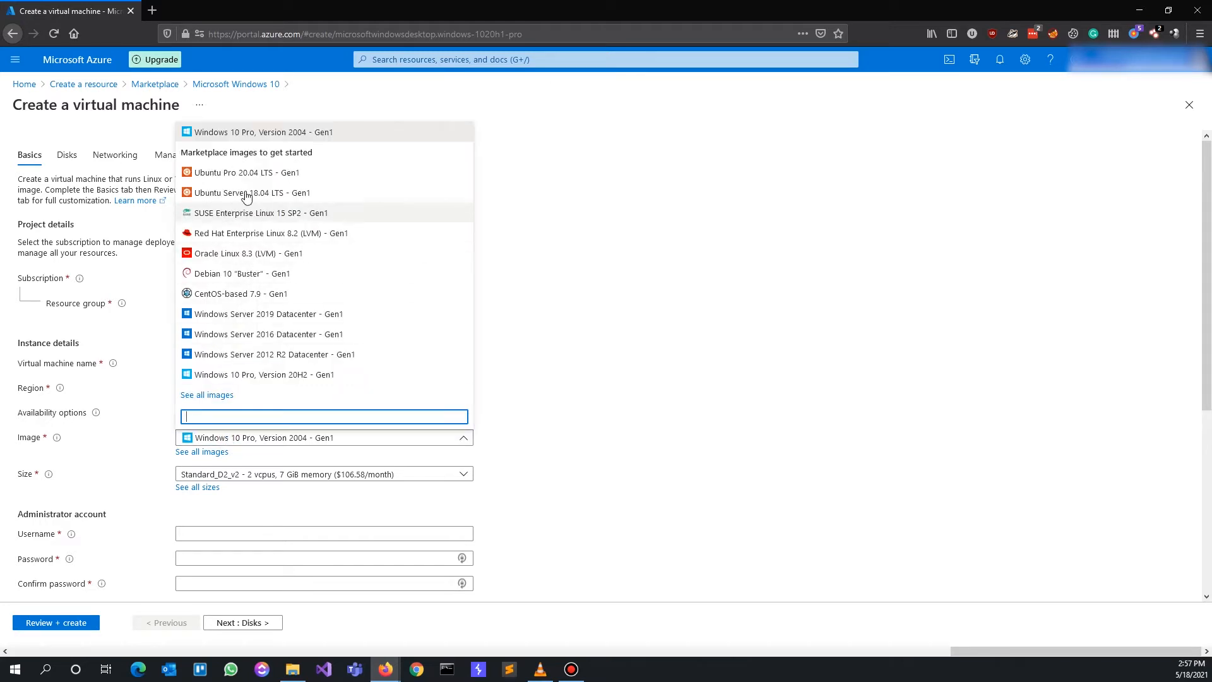
left_click(255, 134)
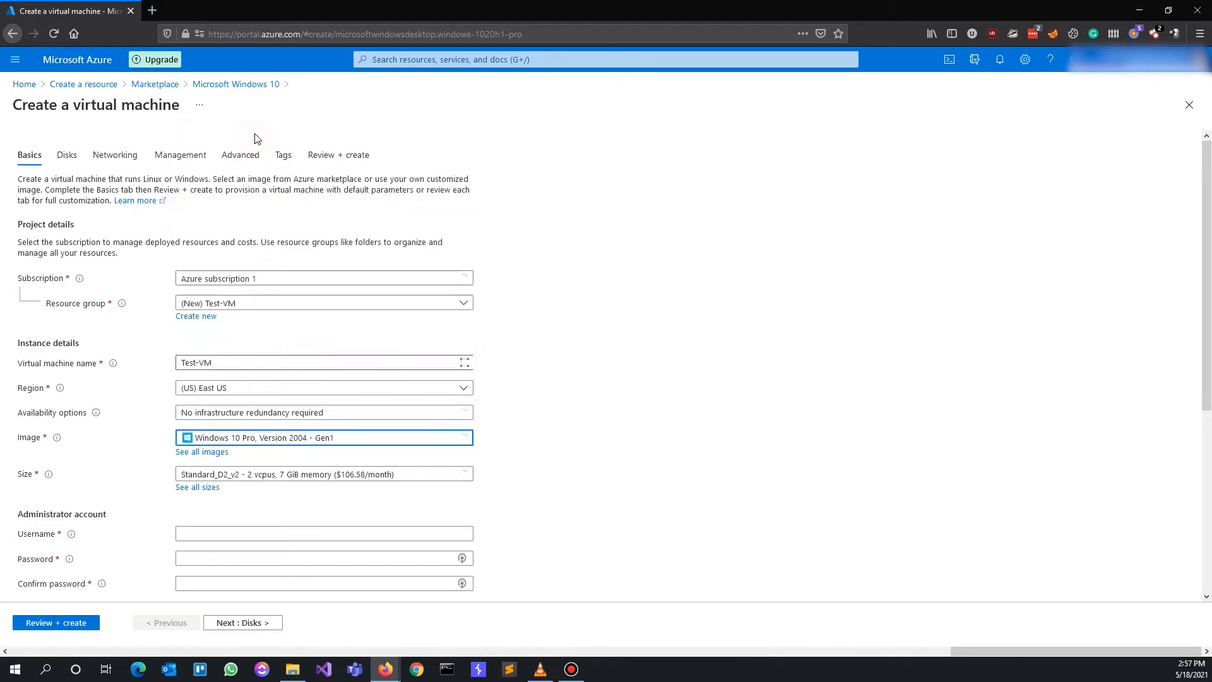
Pick Standard_DS1_v2 (1 vcpu, 3.5 GiB memory) from the full list of VM sizes
left_click(202, 488)
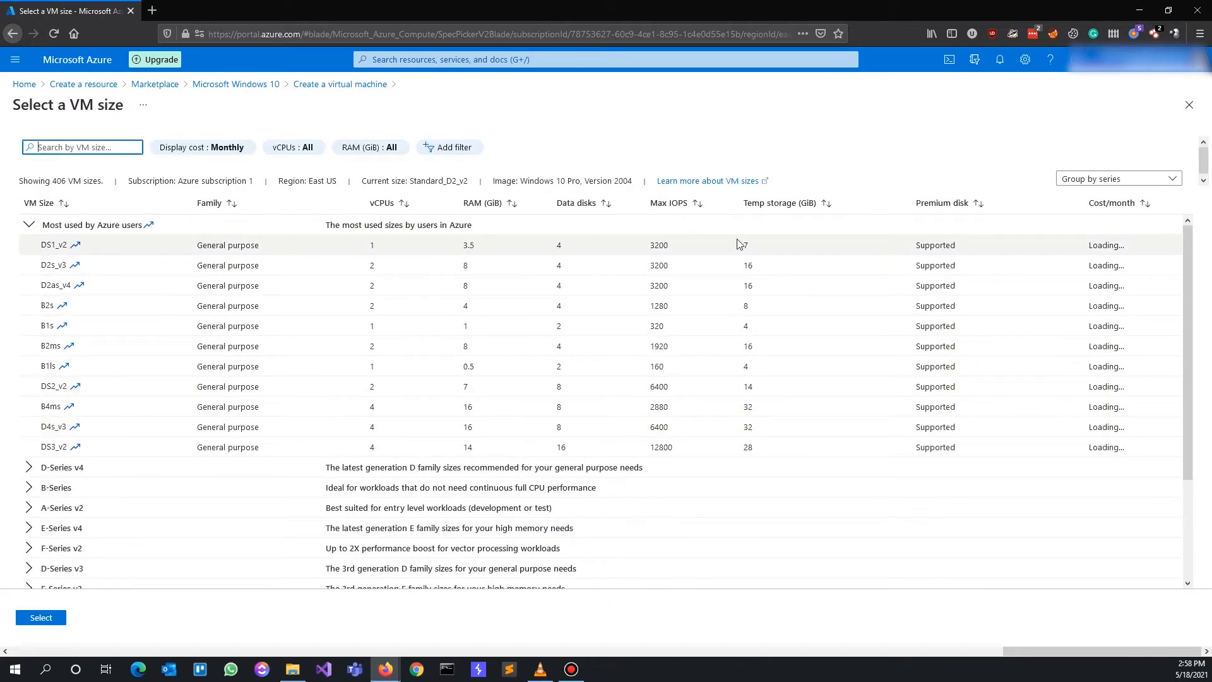
left_click(302, 246)
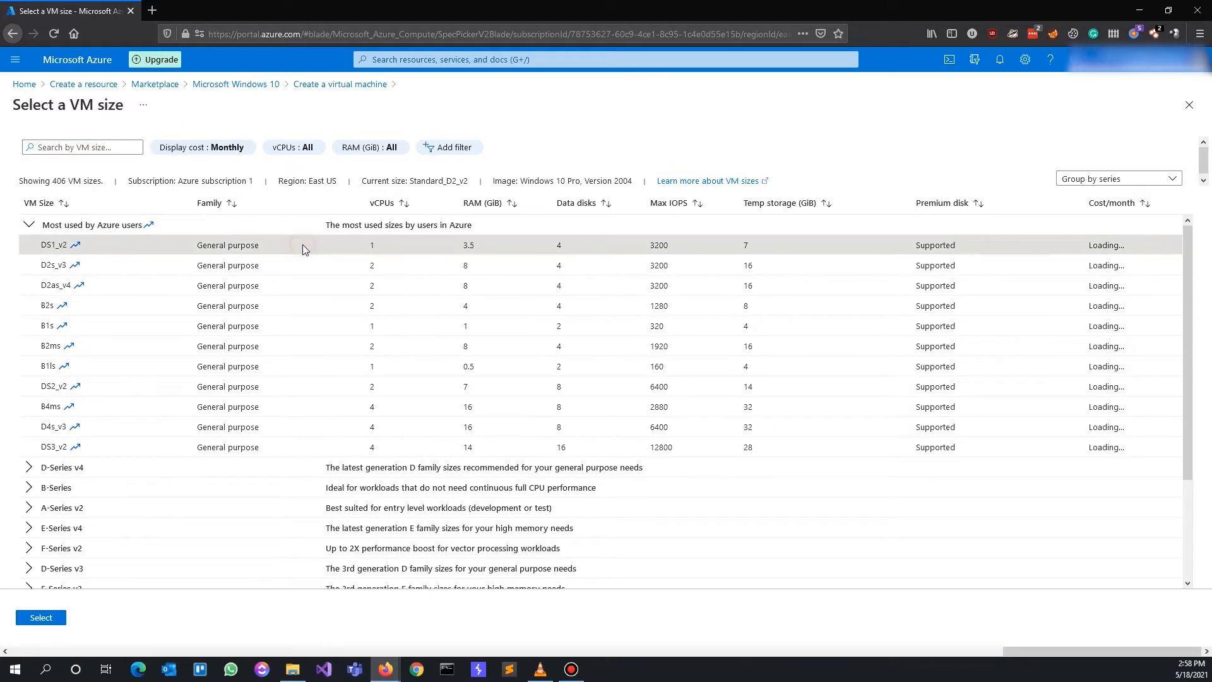
left_click(52, 619)
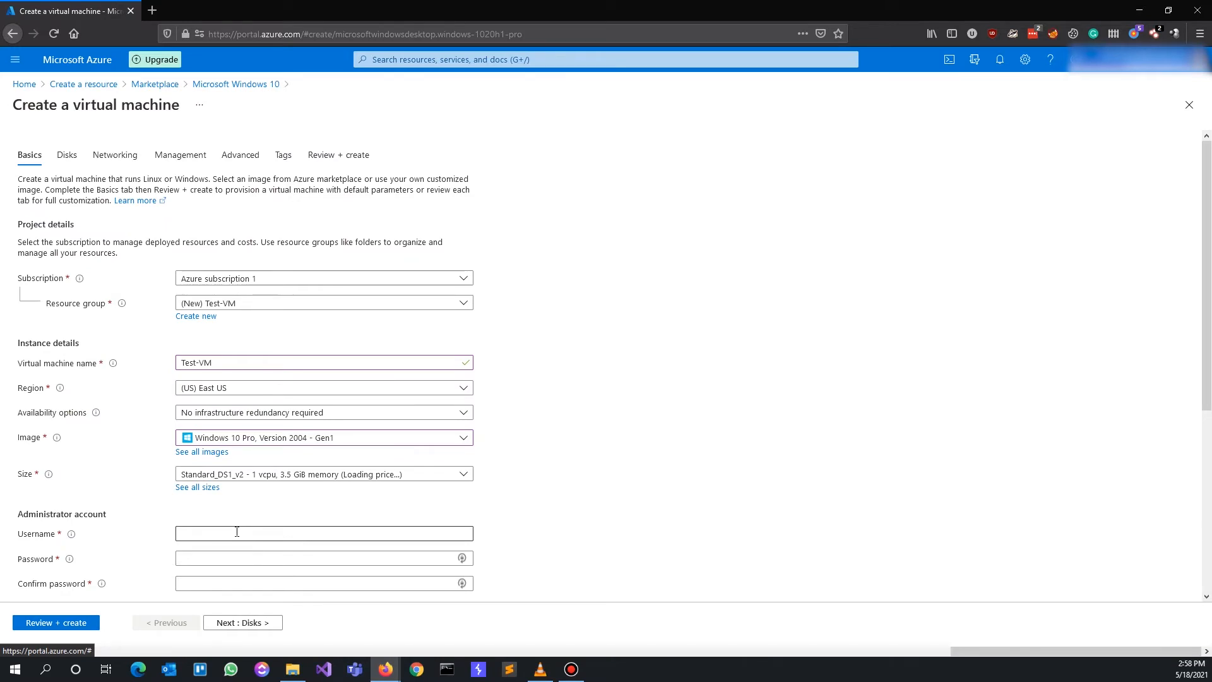
Enter administrator username Test_admin, type the password and start confirming it
scroll(237, 532, "down", 1)
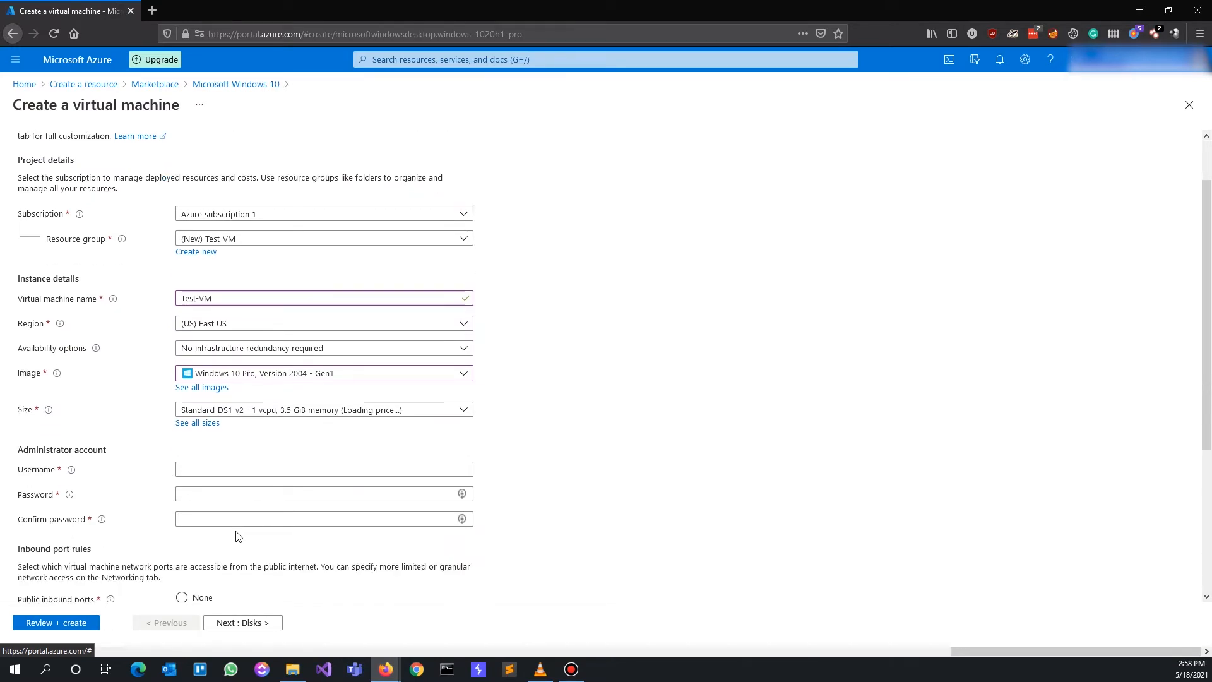
left_click(197, 469)
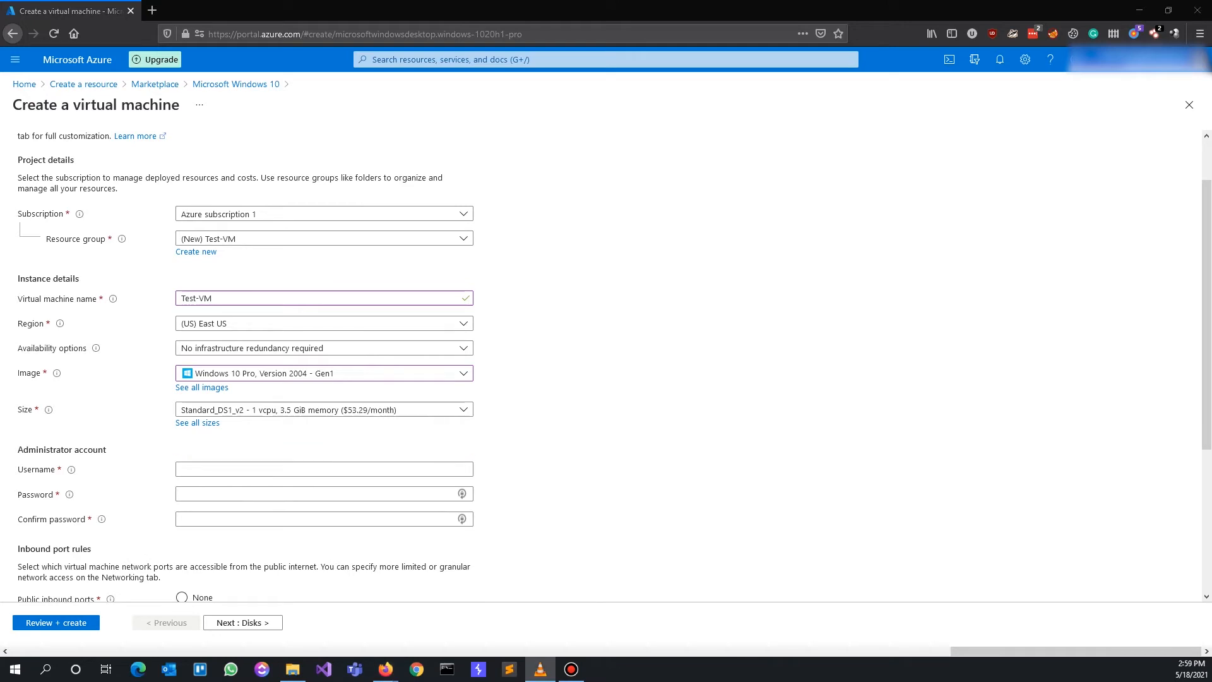
left_click(183, 469)
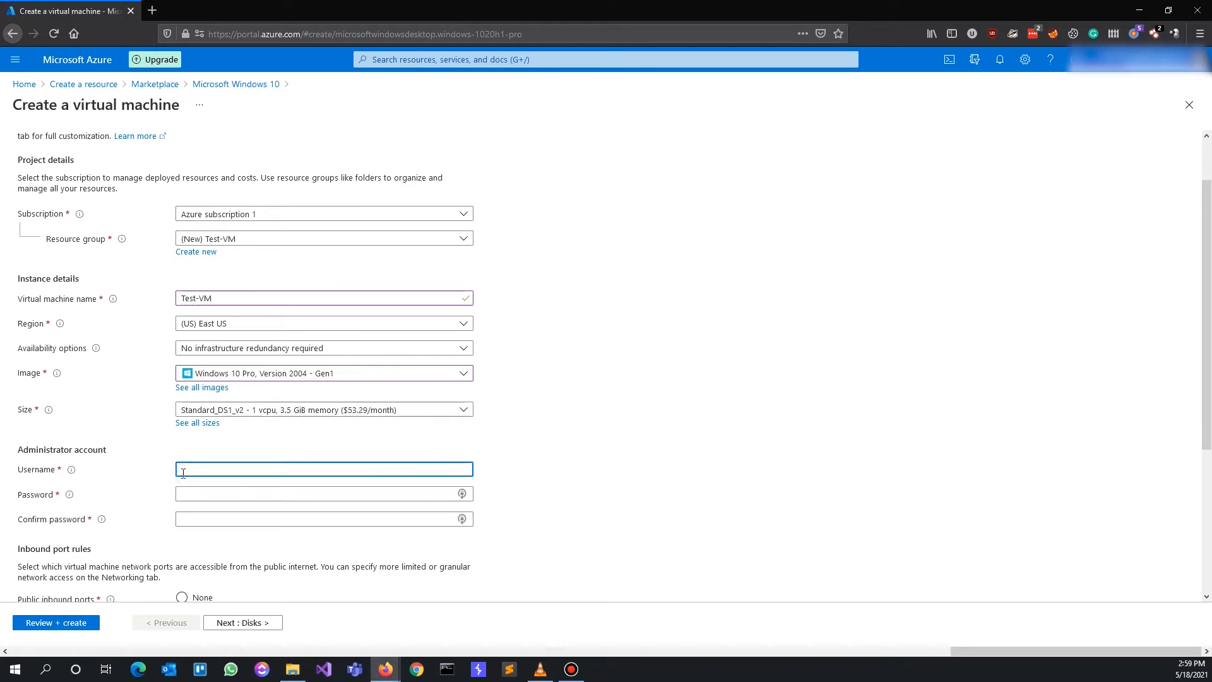
type("Test_admin")
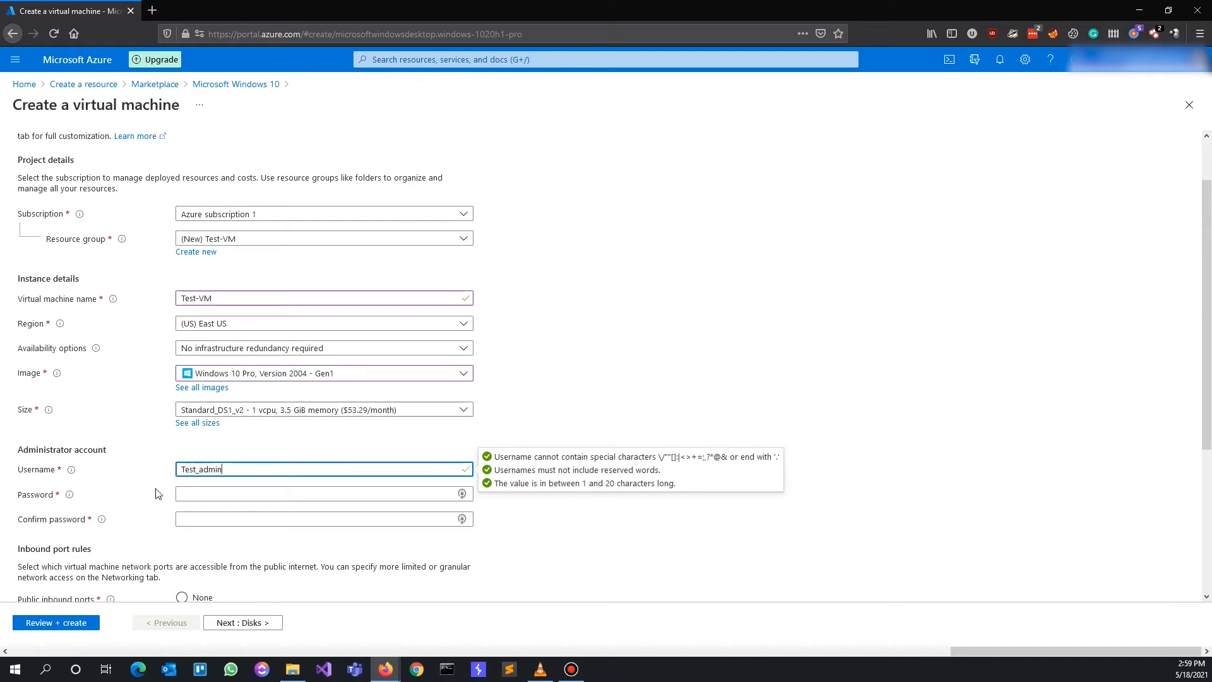
left_click(188, 493)
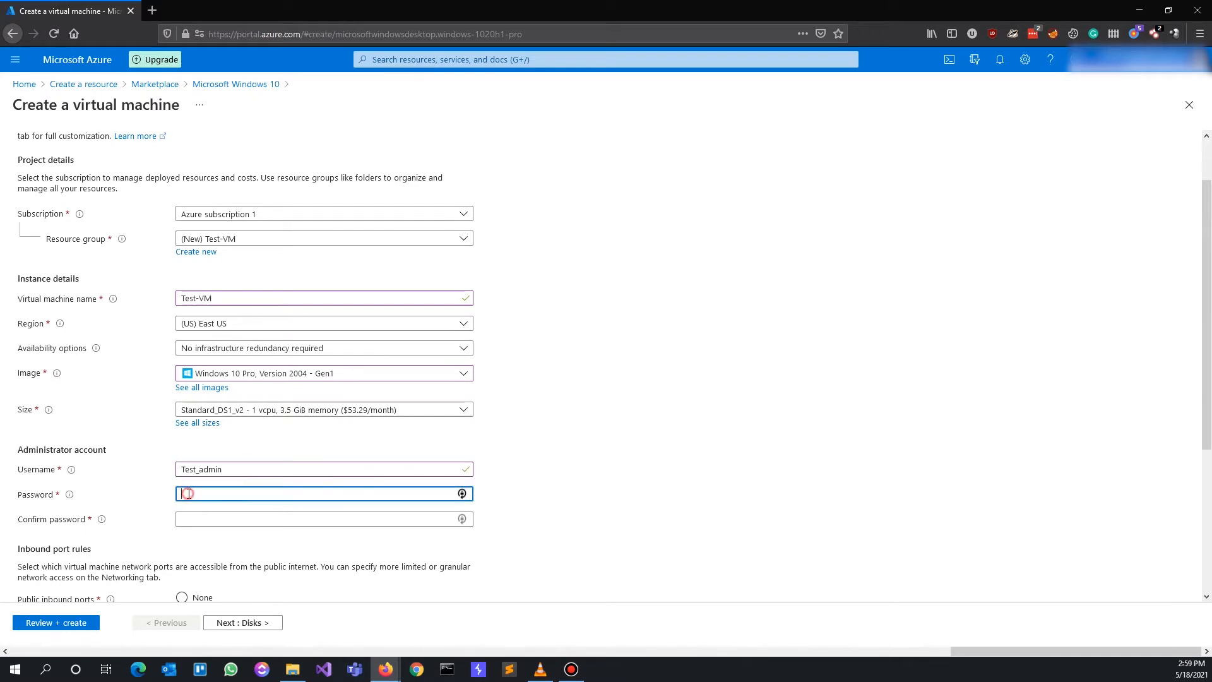
type("P•••••")
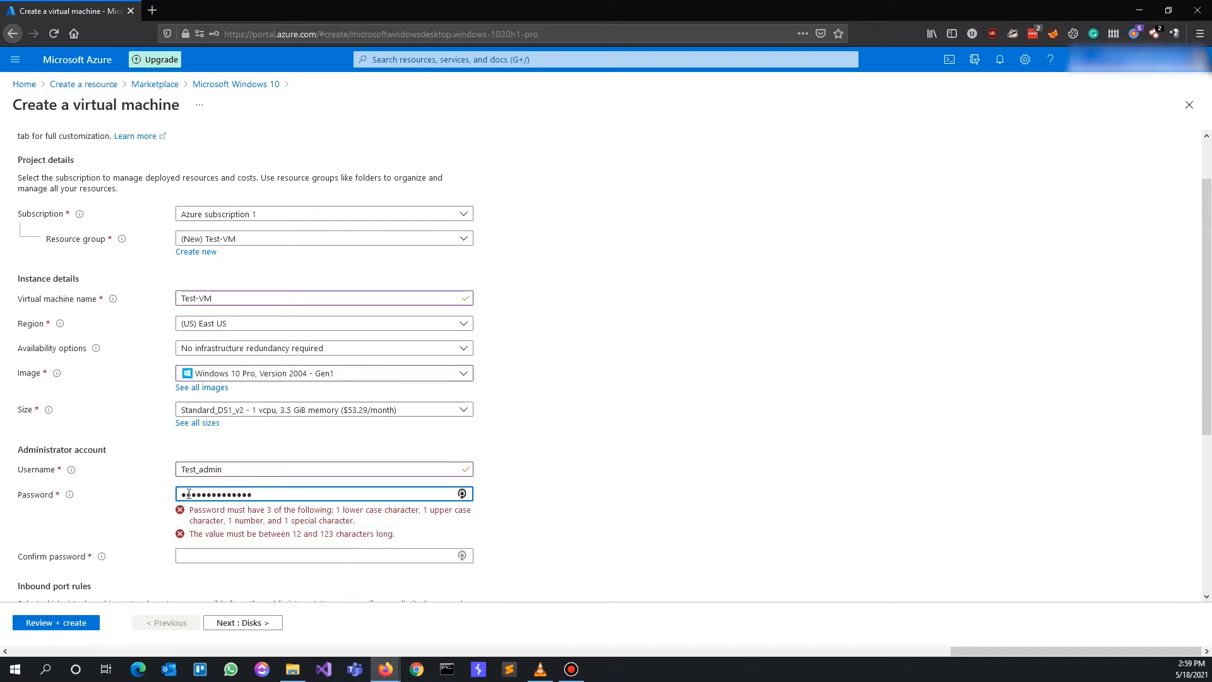
left_click(196, 518)
type("P")
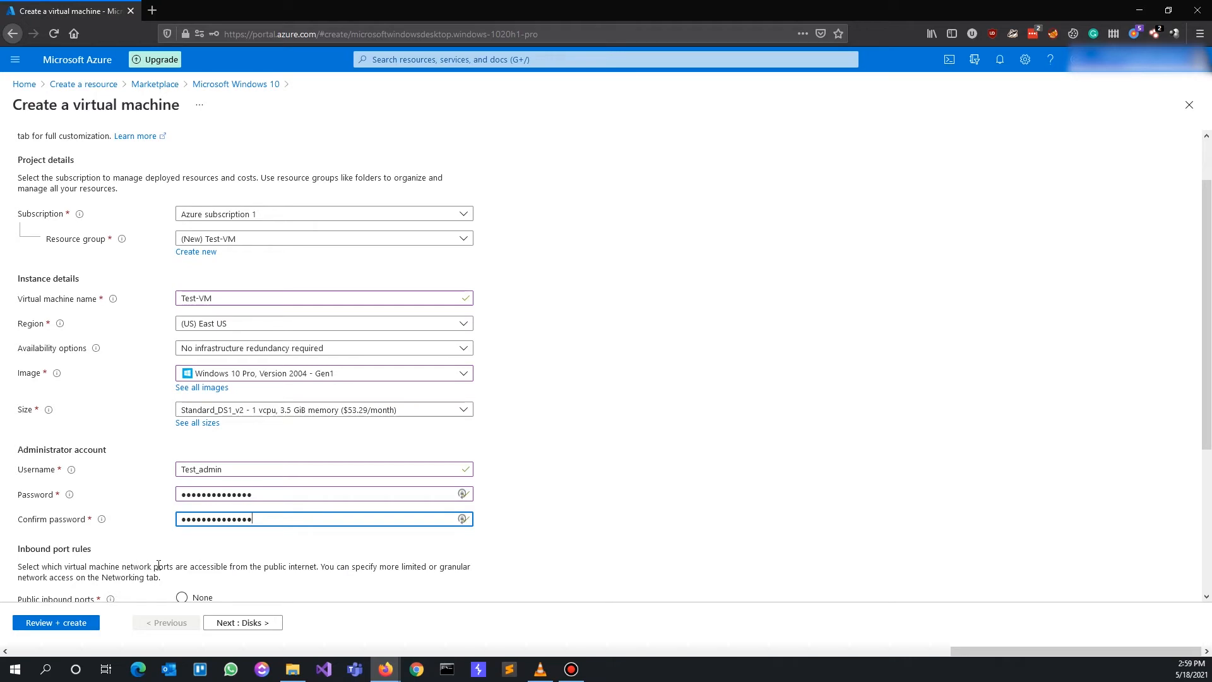
Allow only inbound RDP (3389) and tick the Windows 10 multi-tenant licence confirmation
scroll(158, 565, "down", 2)
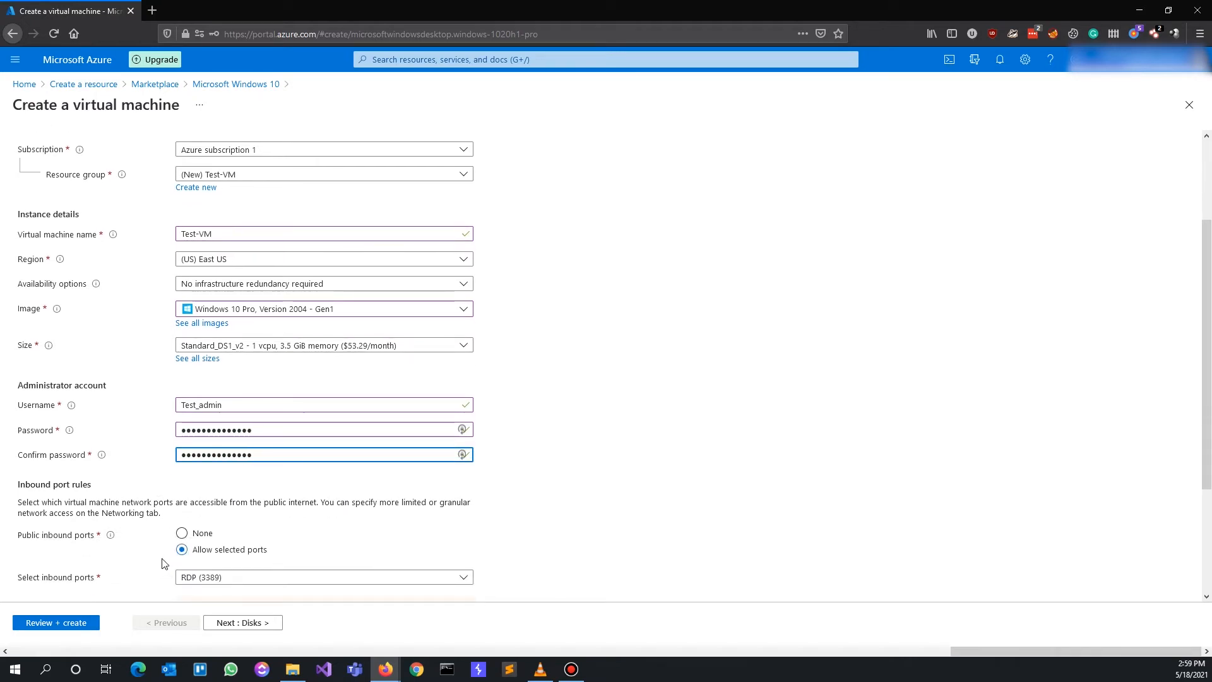
scroll(163, 563, "down", 2)
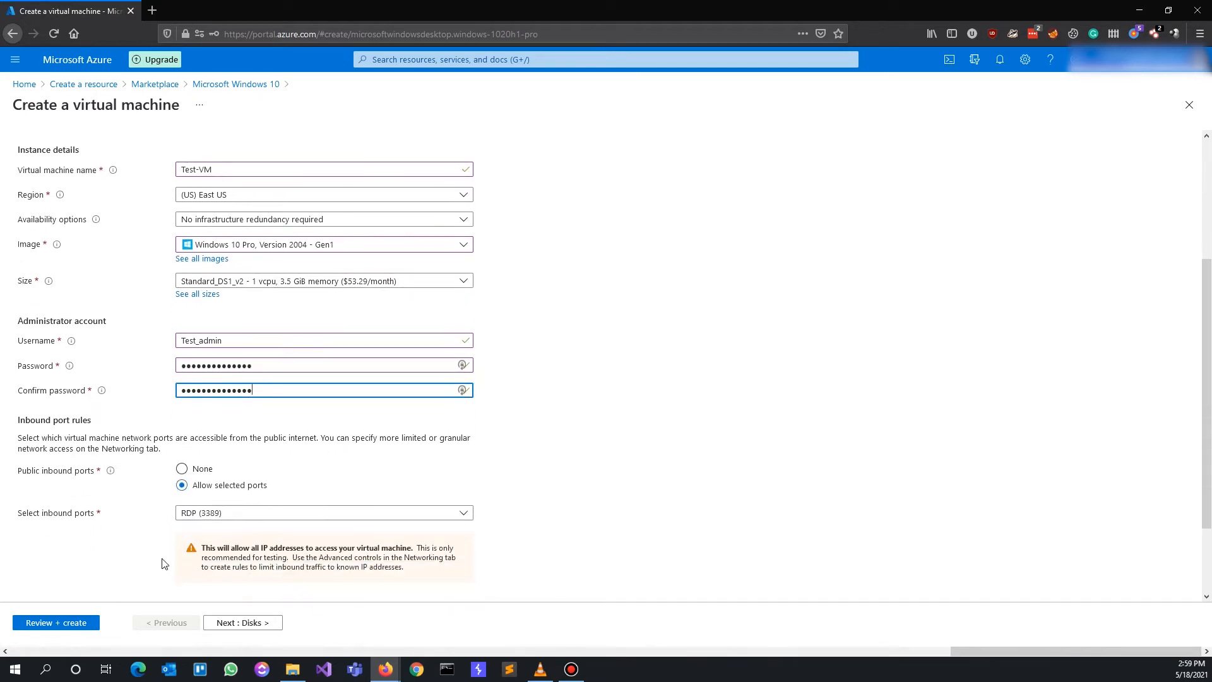
left_click(223, 490)
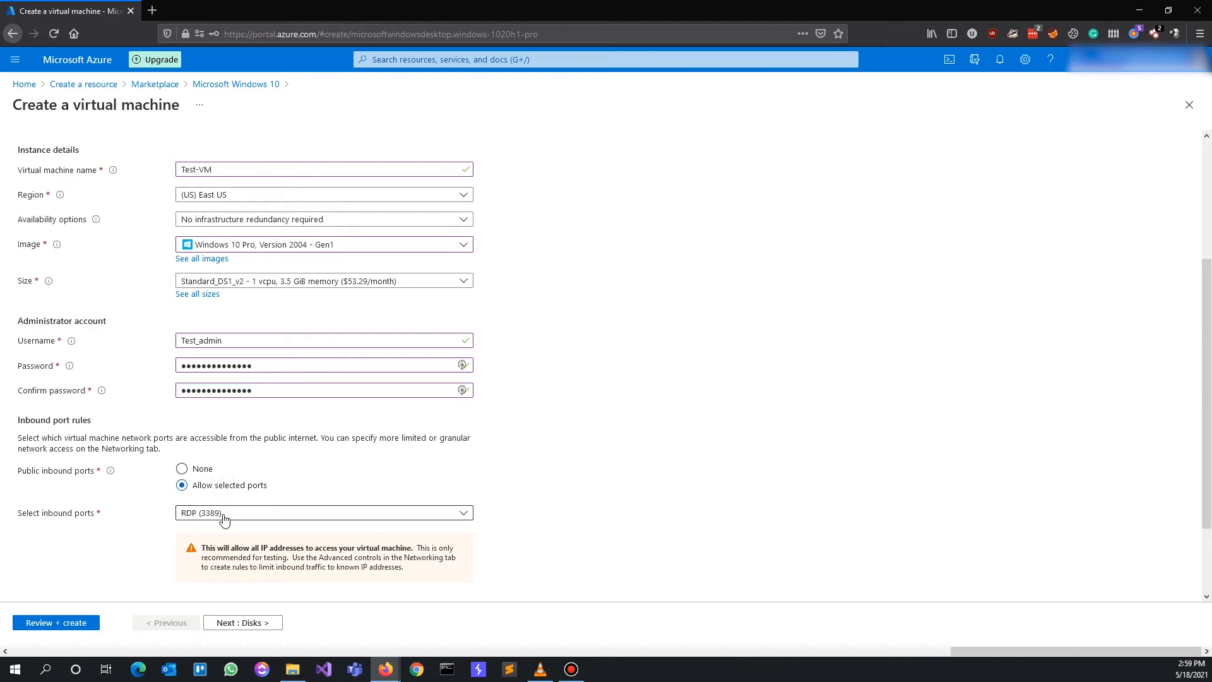
scroll(224, 520, "down", 1)
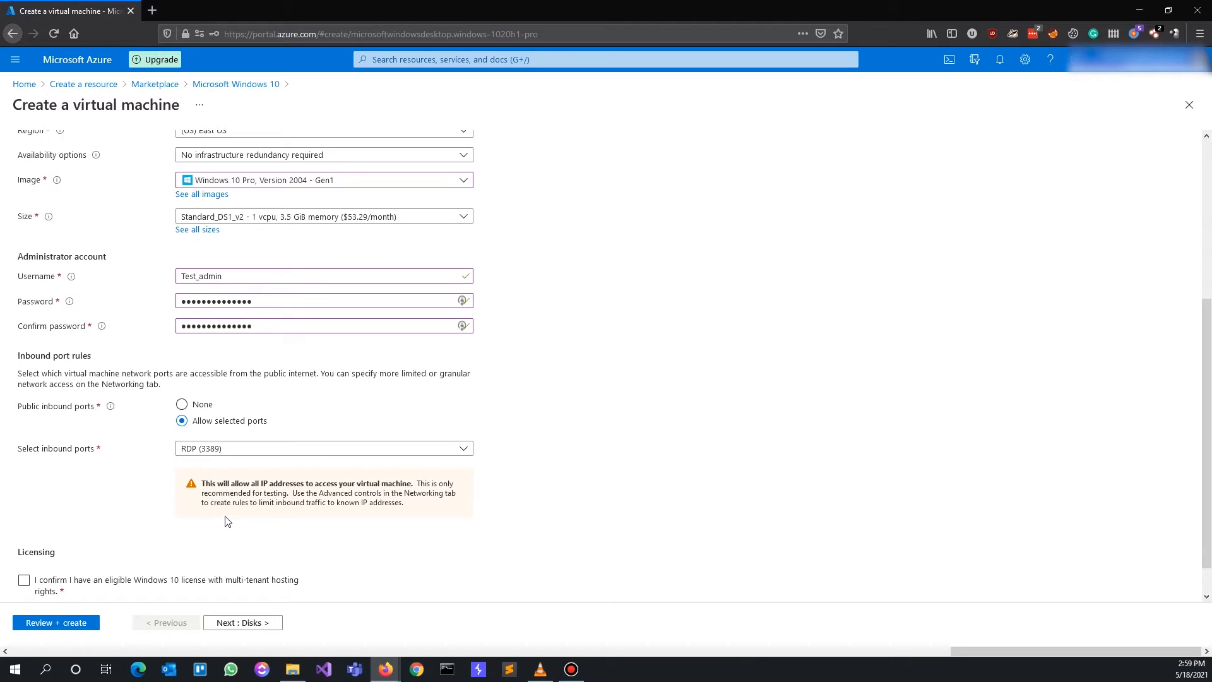
left_click(249, 452)
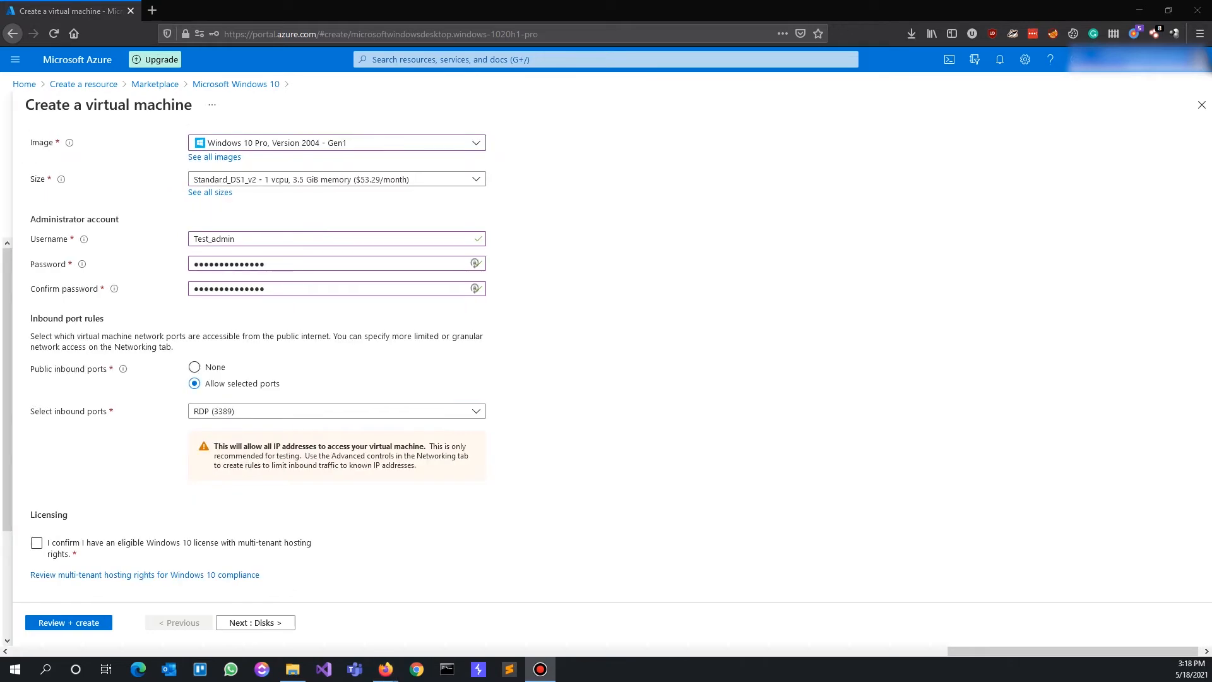
left_click(58, 548)
left_click(37, 545)
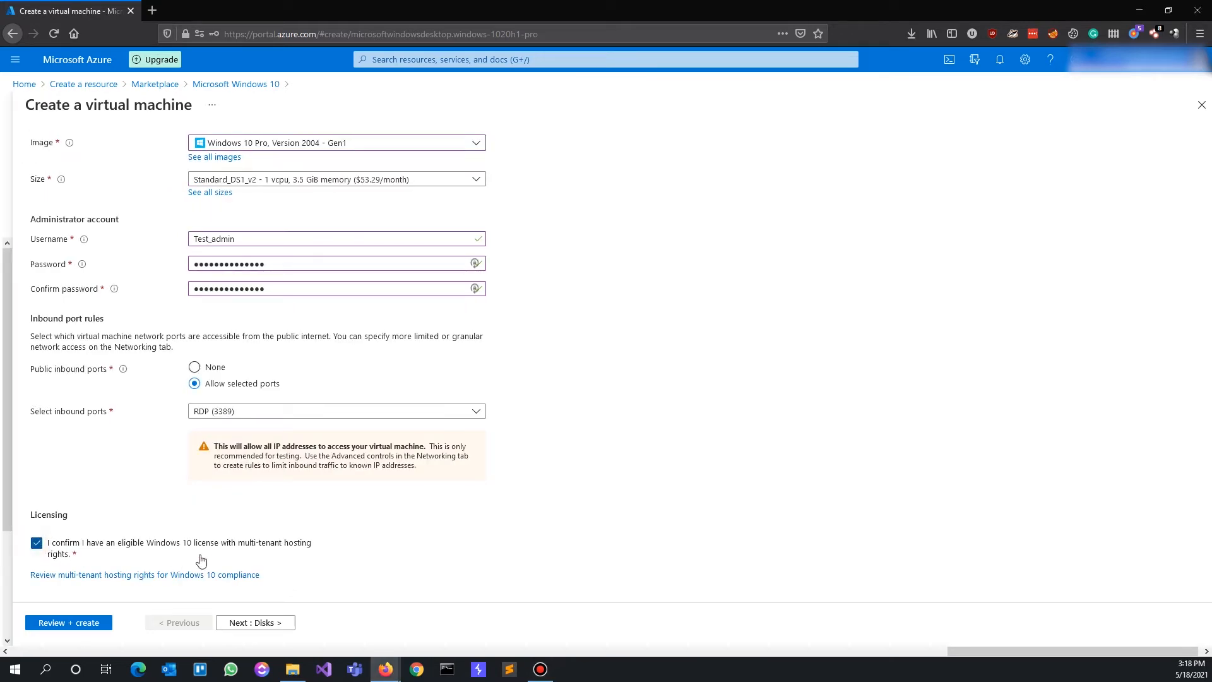
Attach a new default data disk Test-VM_DataDisk_0 (1024 GiB Premium SSD LRS) at LUN 0
left_click(261, 624)
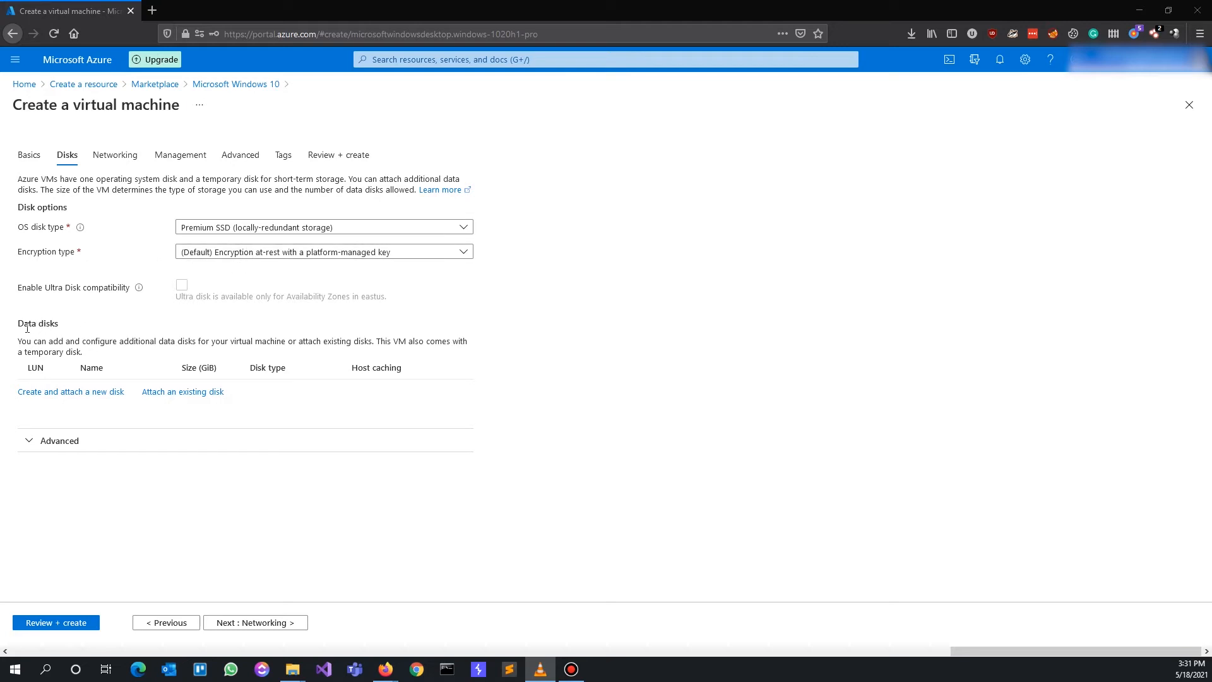
left_click(51, 392)
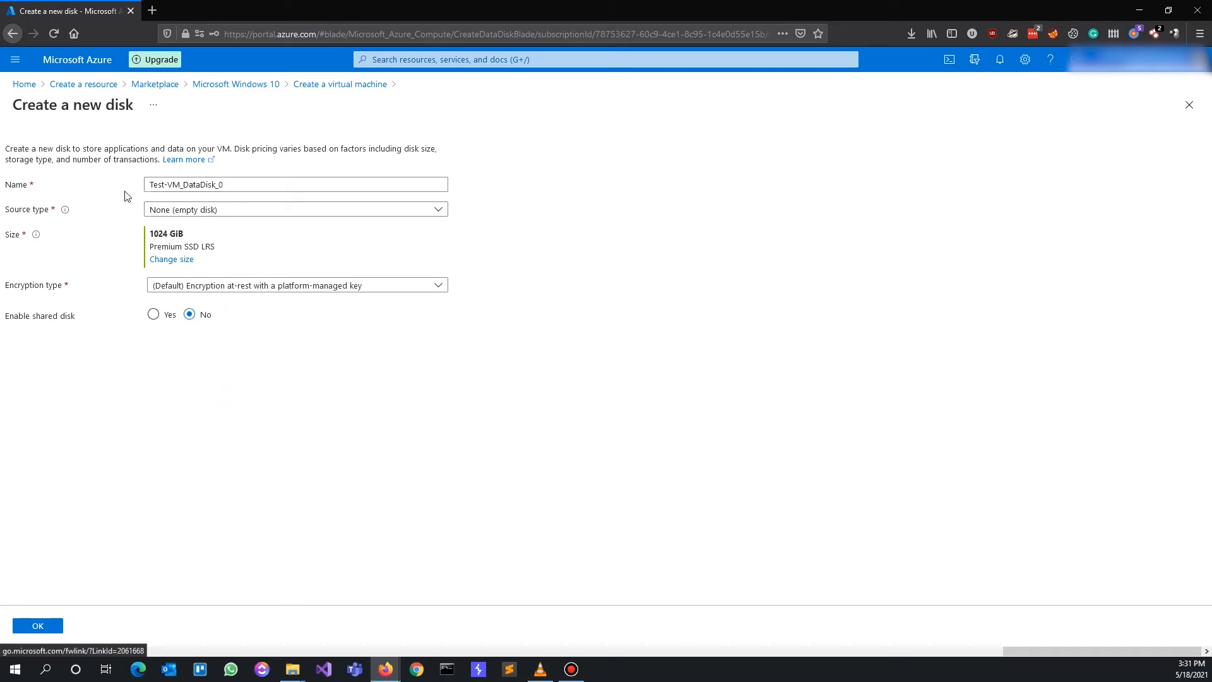
left_click(47, 626)
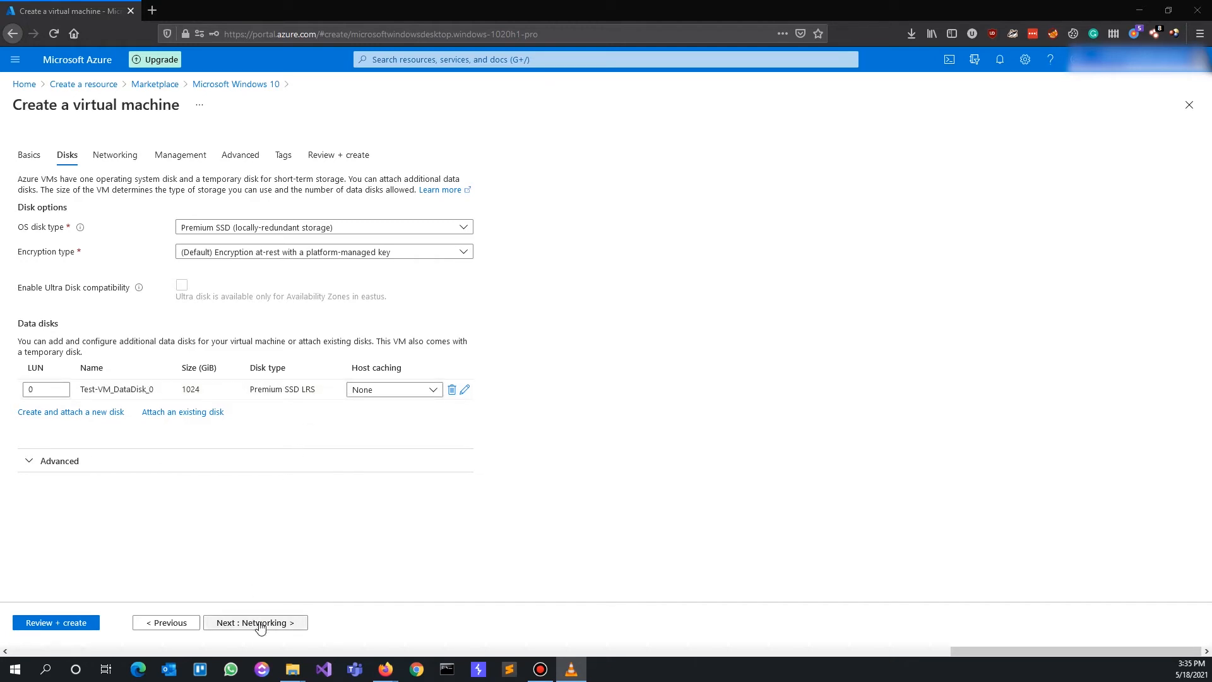
Keep the default networking settings and run Review + create until validation passes
left_click(255, 624)
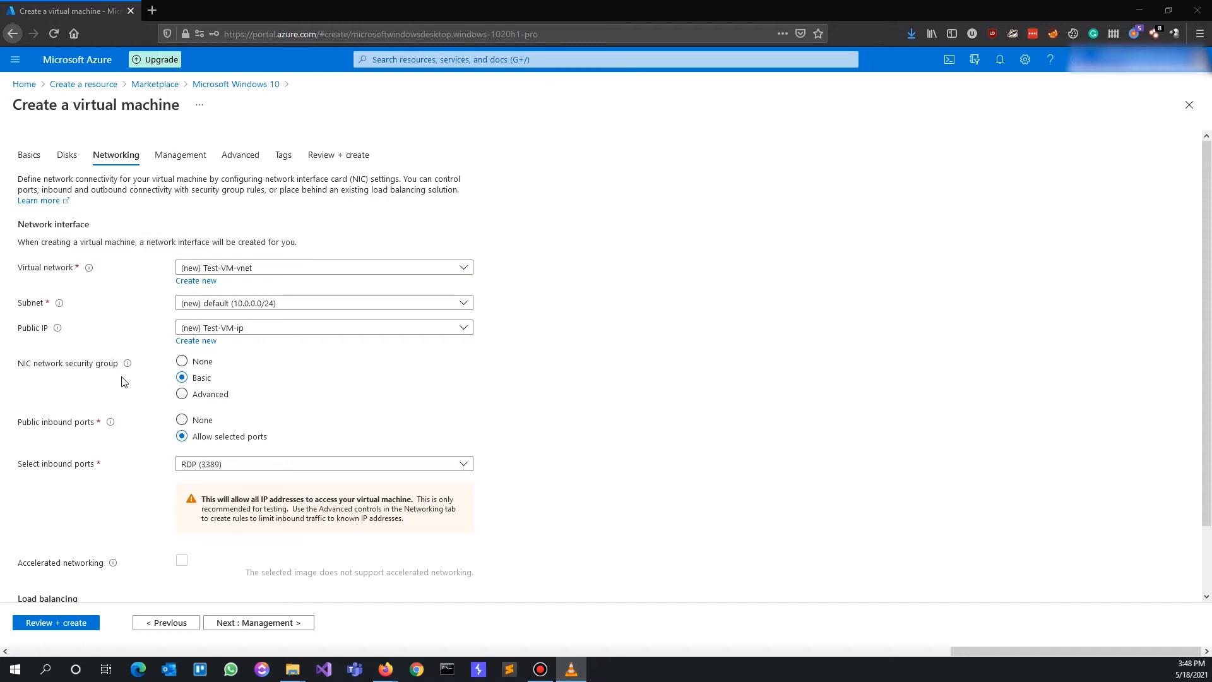
scroll(145, 466, "down", 2)
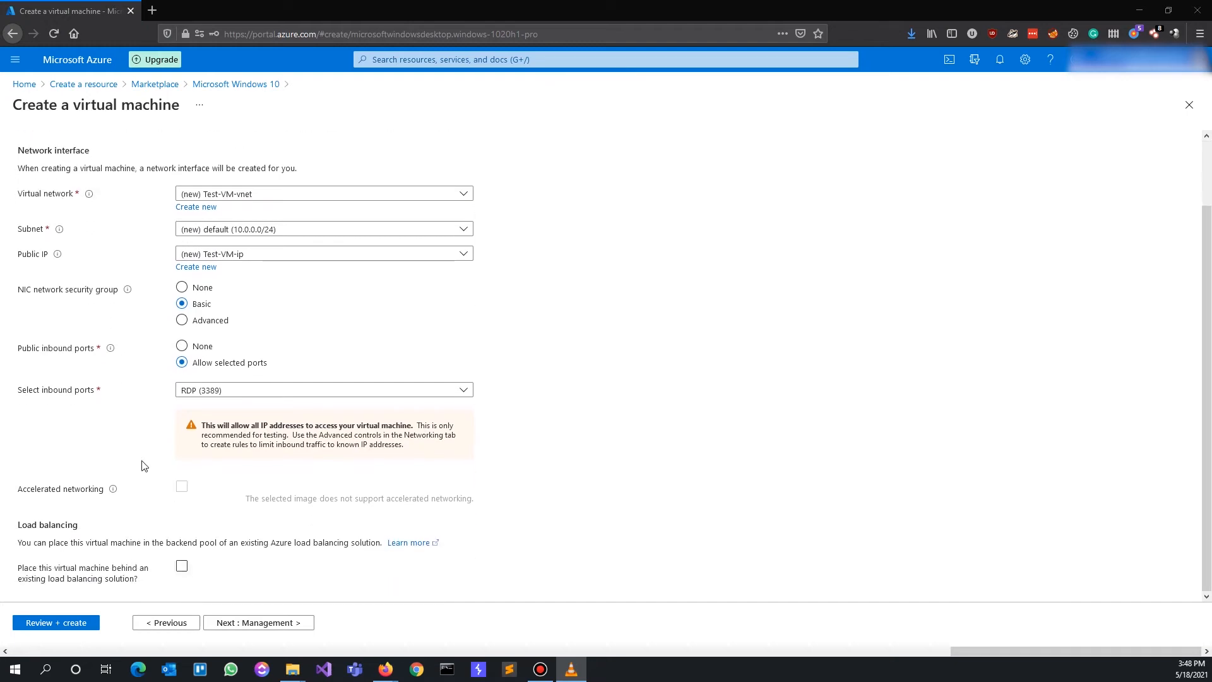
left_click(73, 624)
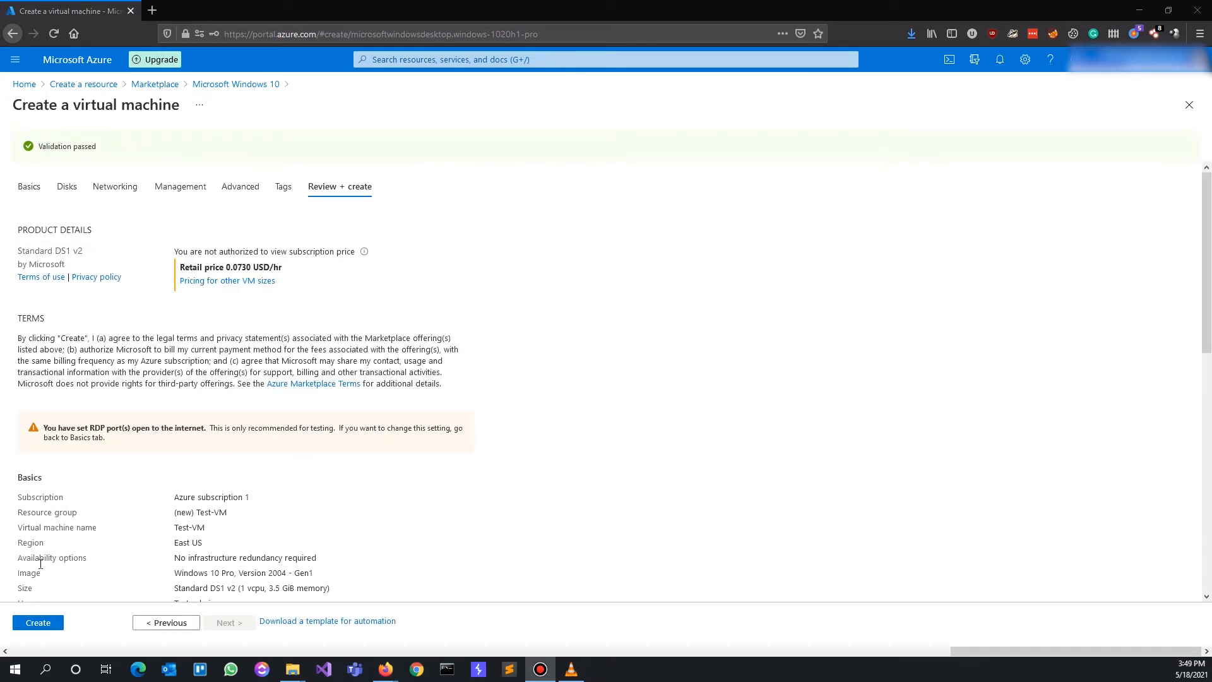
Create Test-VM and open its overview page after the deployment completes
left_click(47, 624)
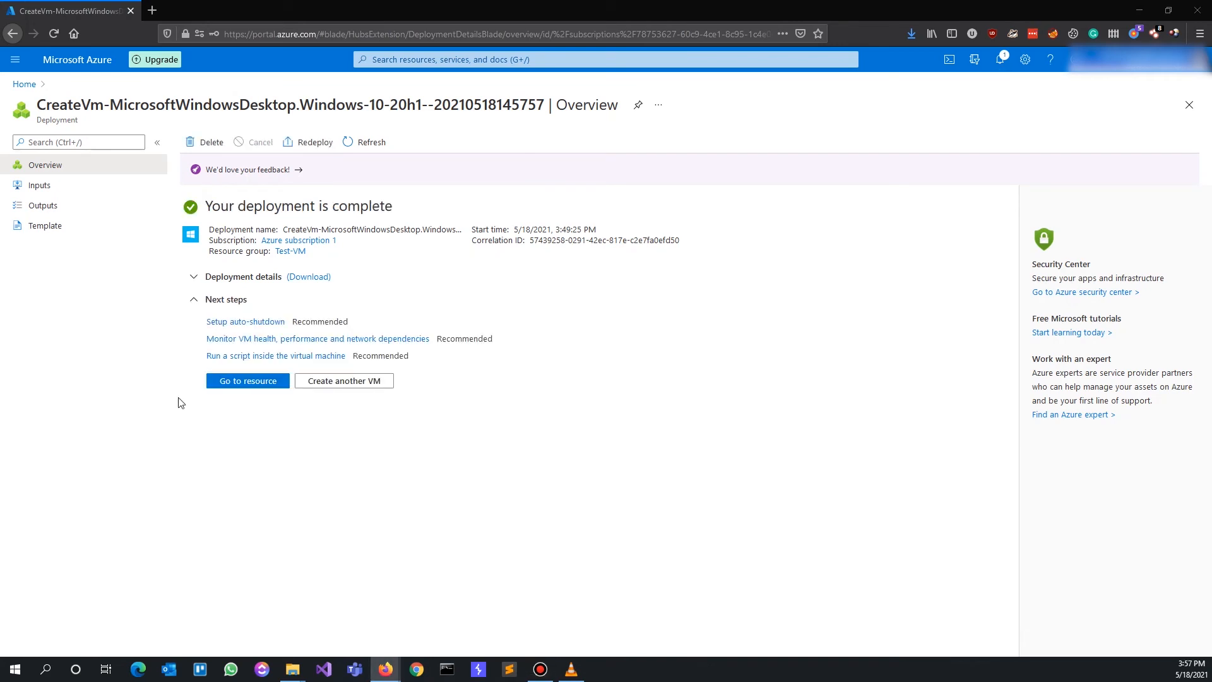
left_click(246, 382)
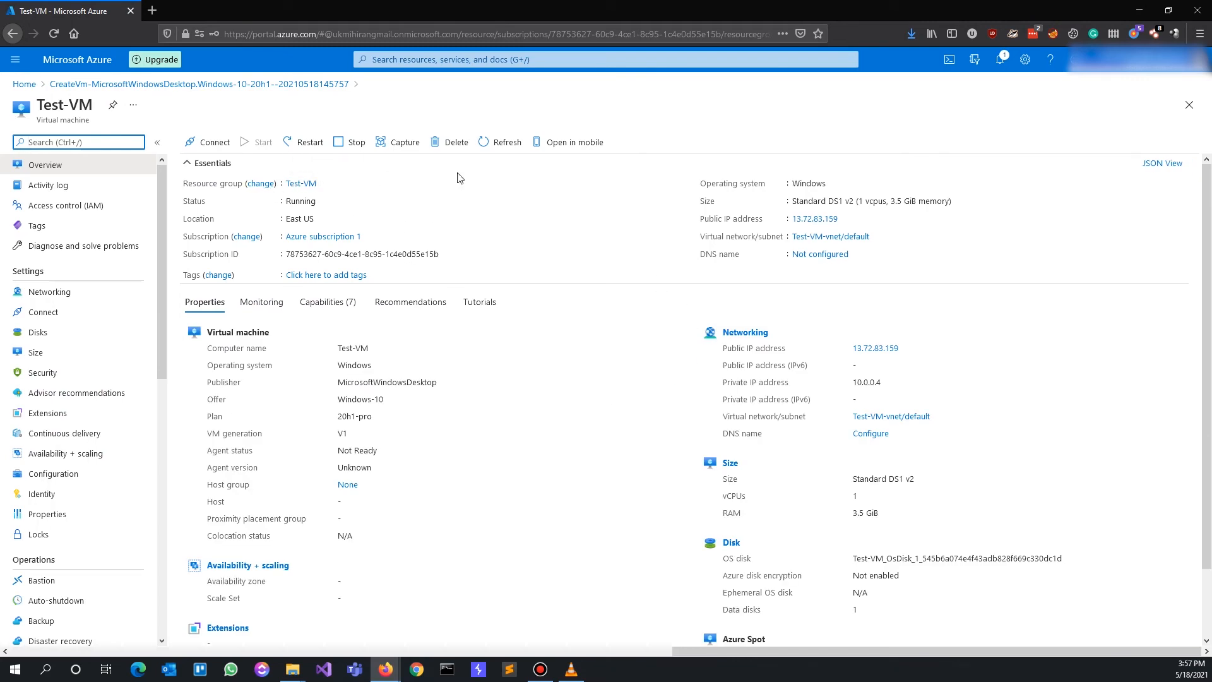
Download Test-VM.rdp from Connect > RDP and launch it from Firefox's downloads list
left_click(207, 143)
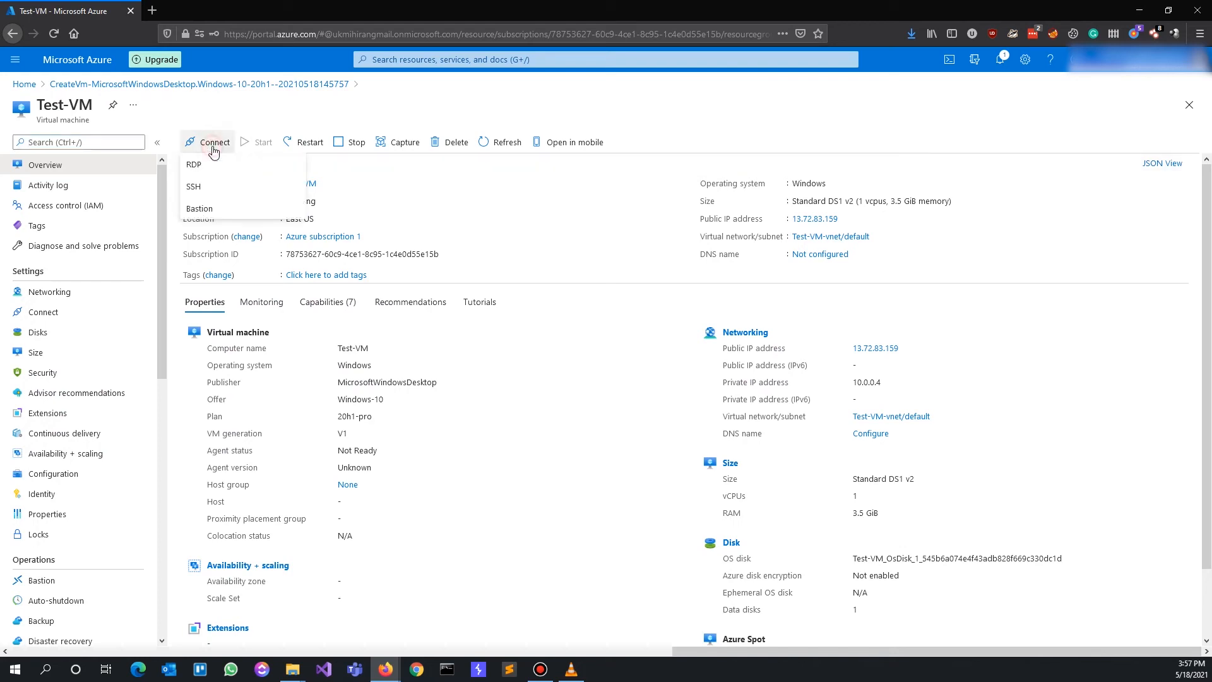
left_click(245, 166)
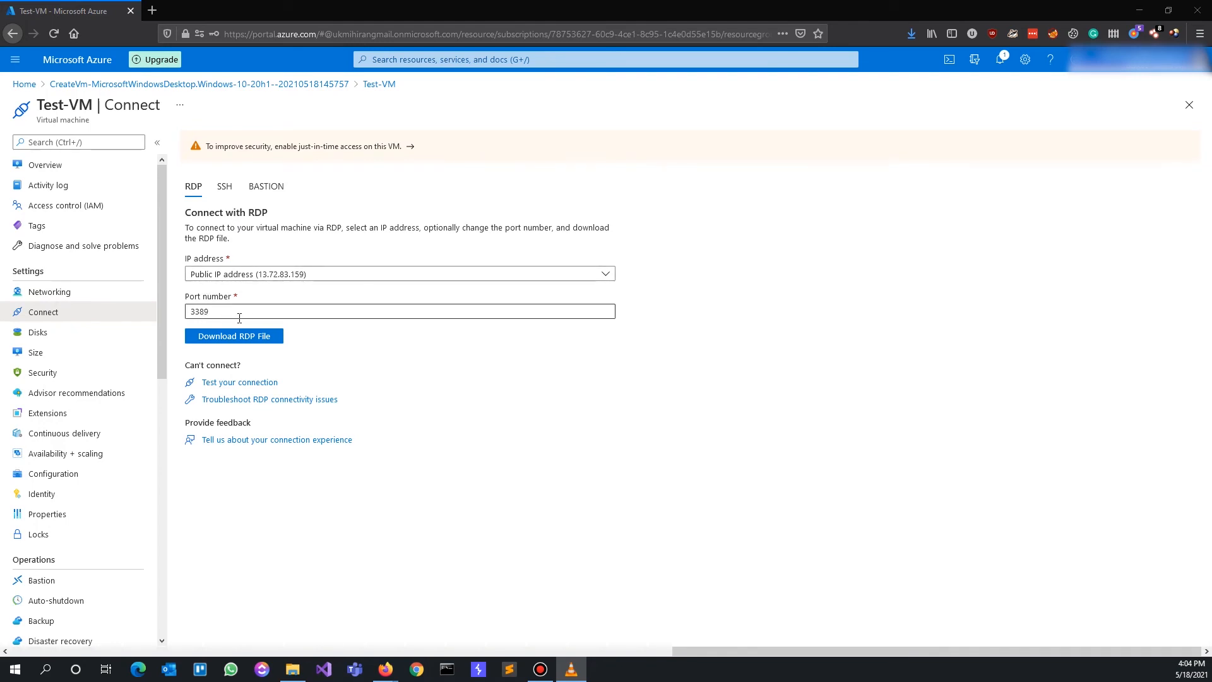
left_click(243, 338)
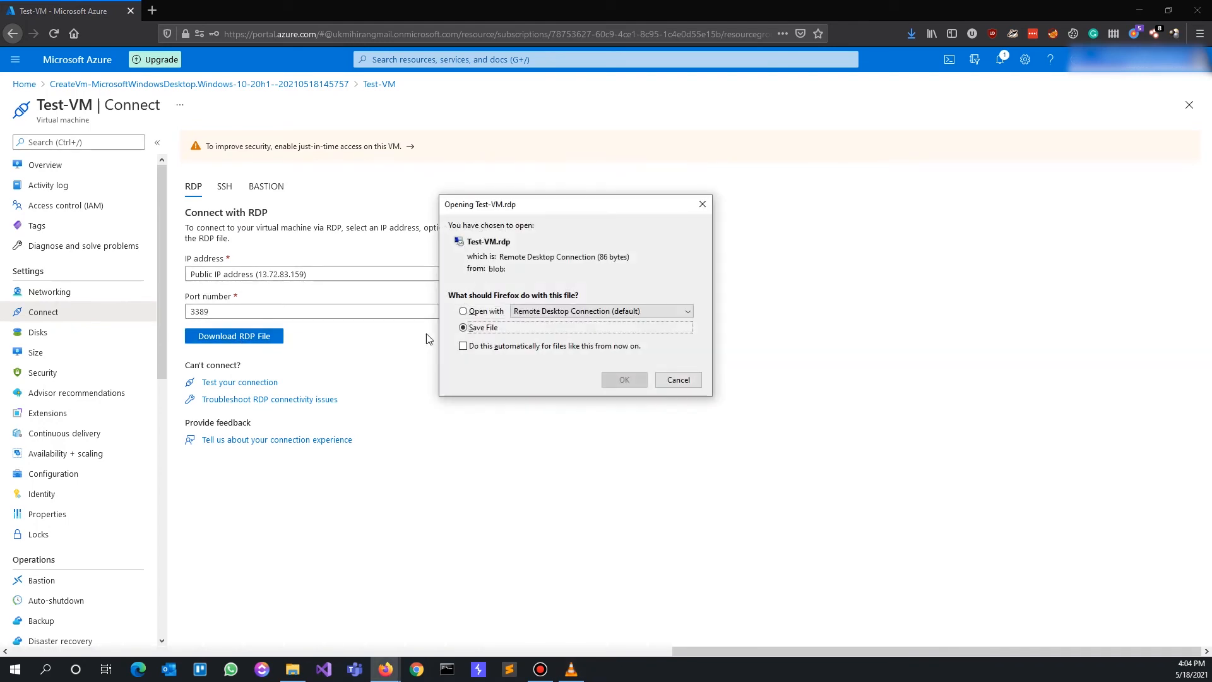
left_click(623, 379)
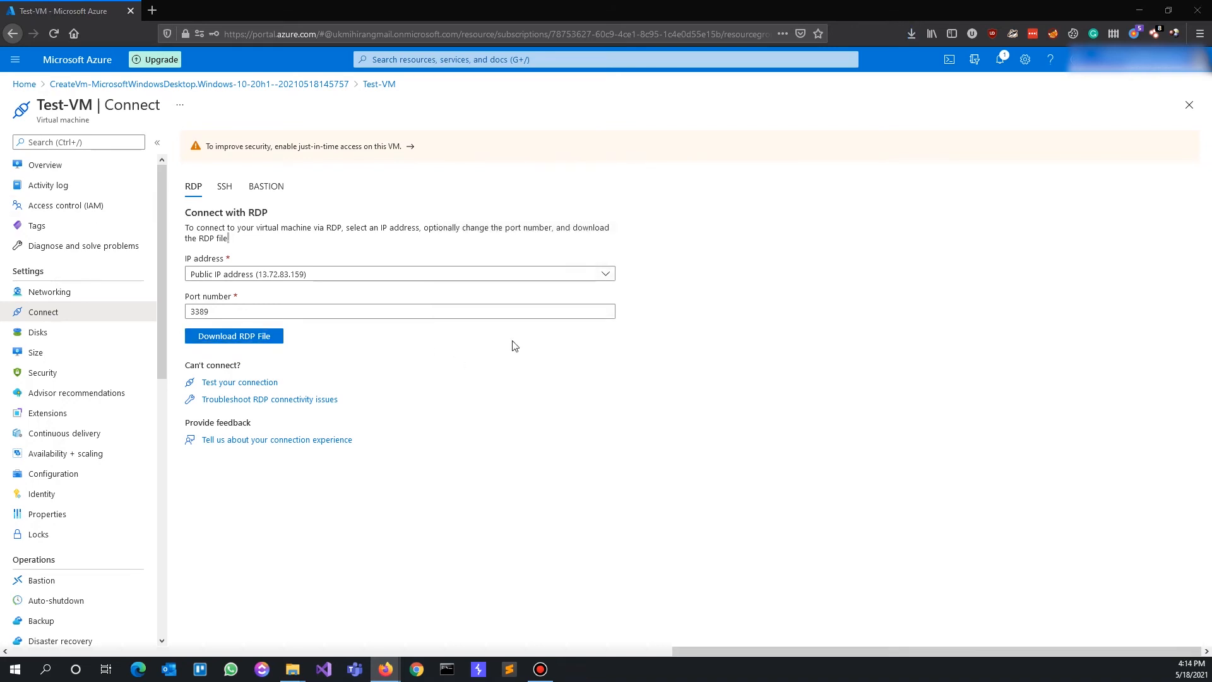
left_click(912, 32)
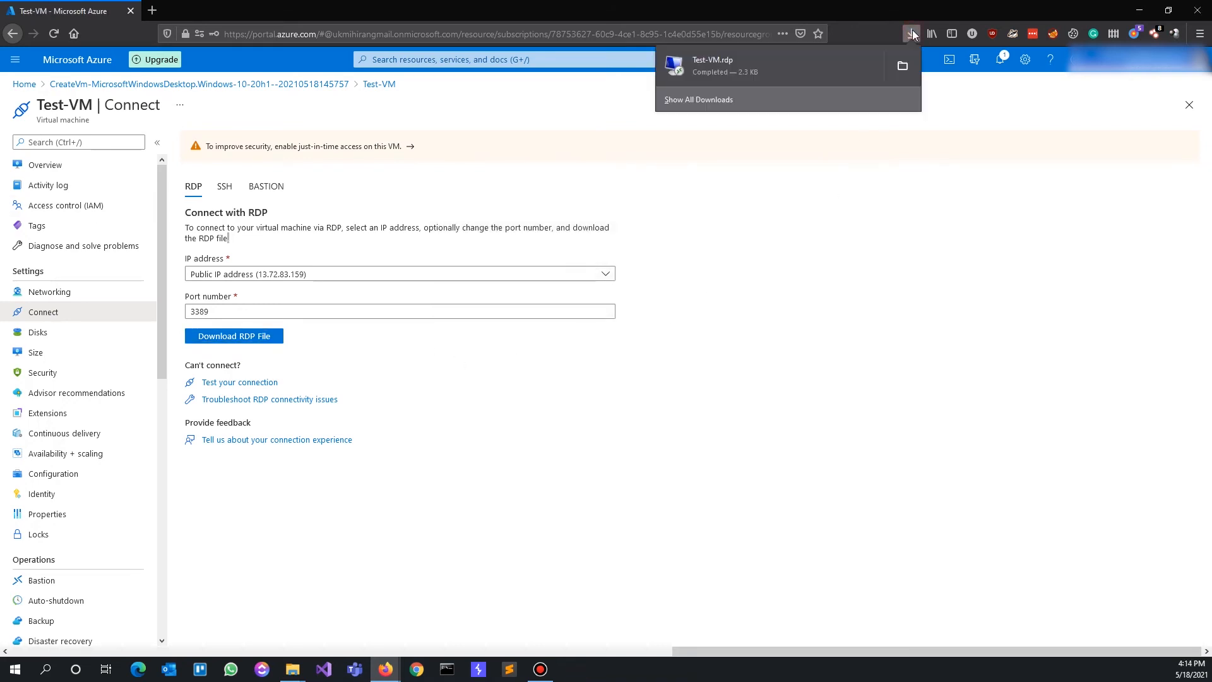
left_click(823, 65)
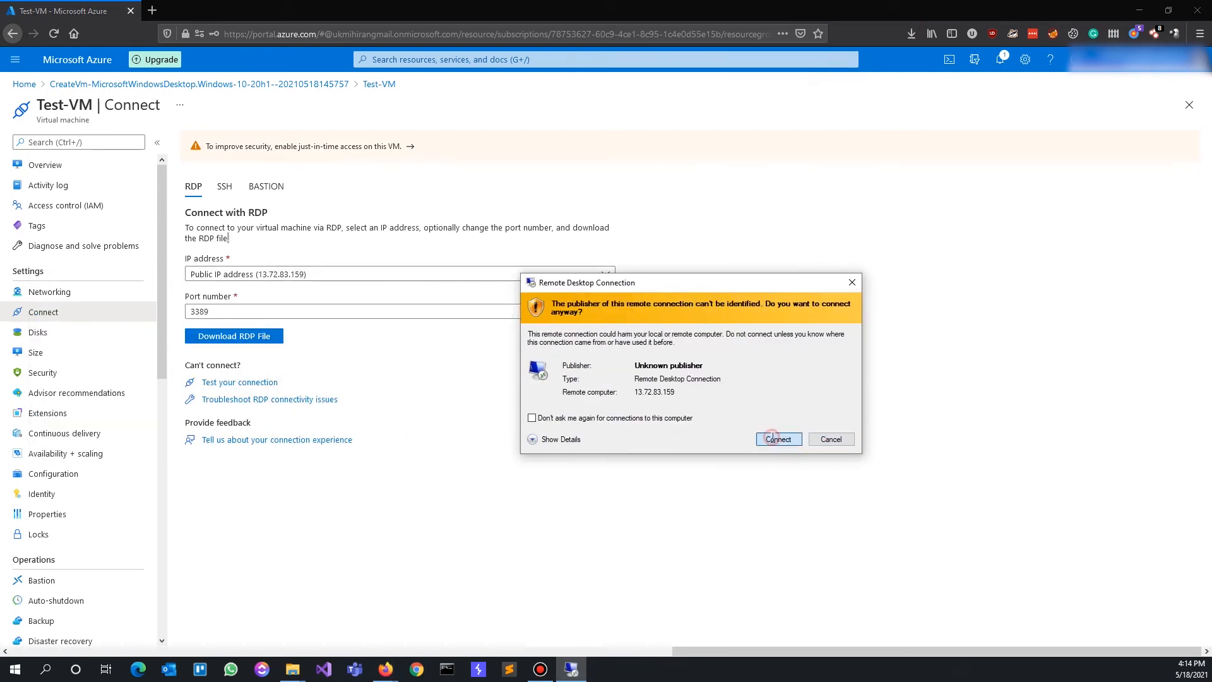
Connect to Test-VM with the admin account password and accept its untrusted certificate
left_click(775, 441)
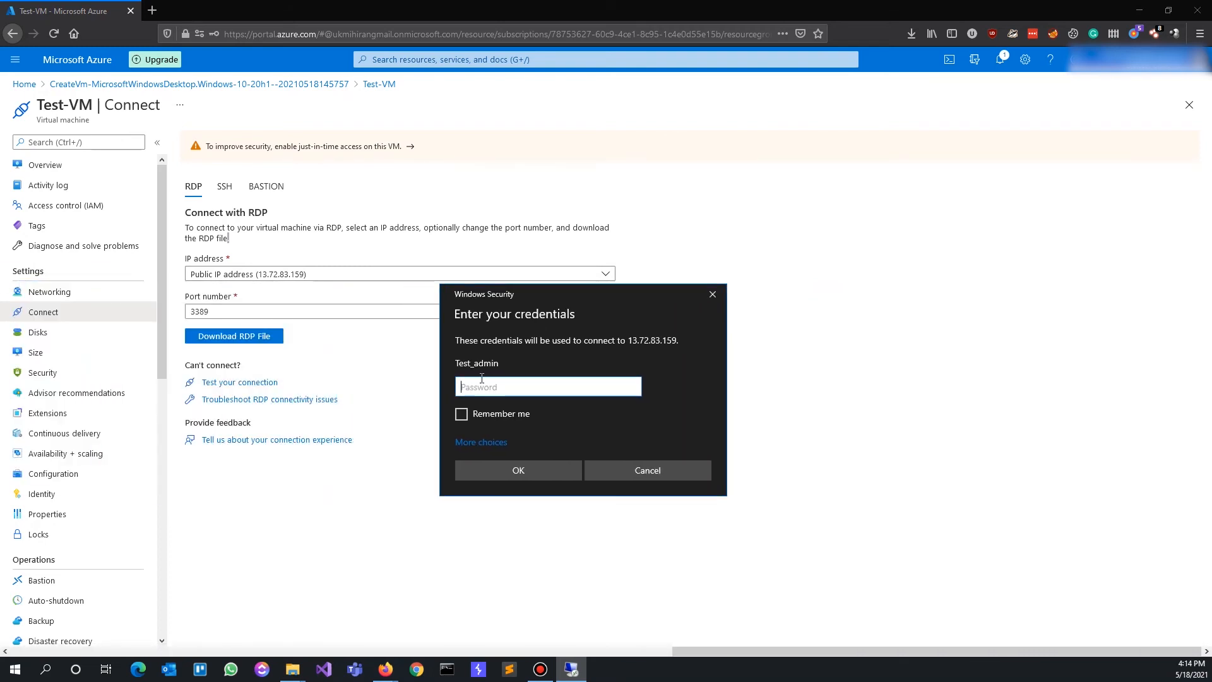
type("P")
left_click(526, 475)
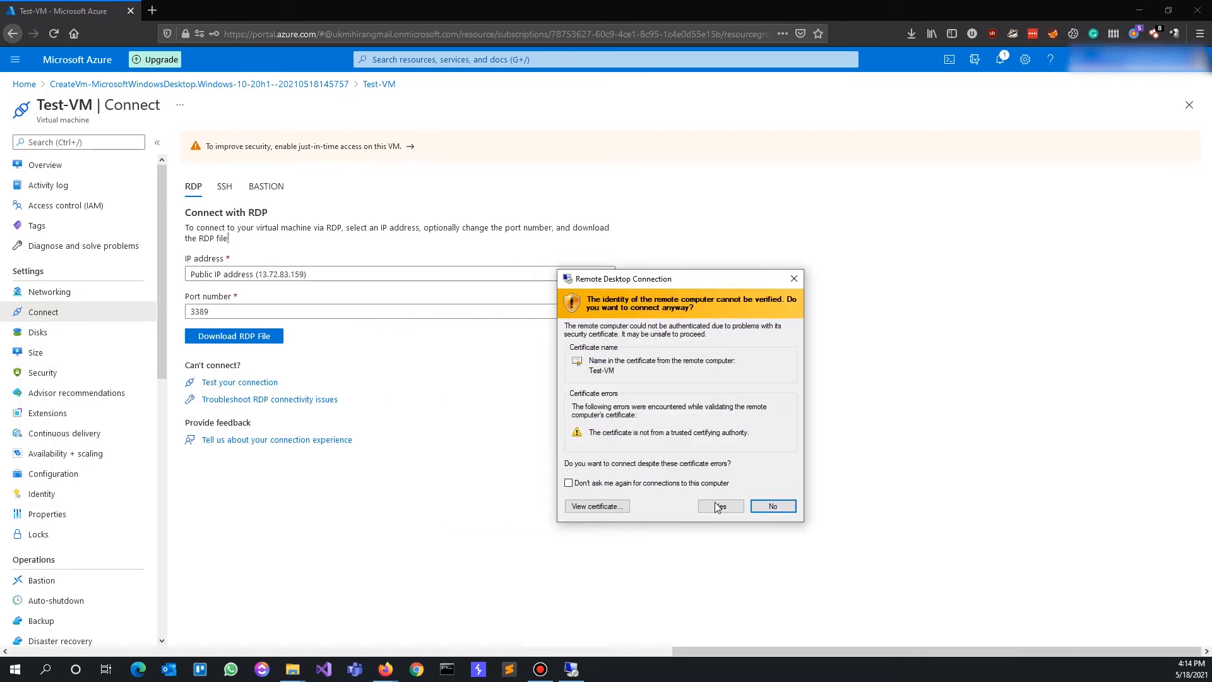
left_click(720, 506)
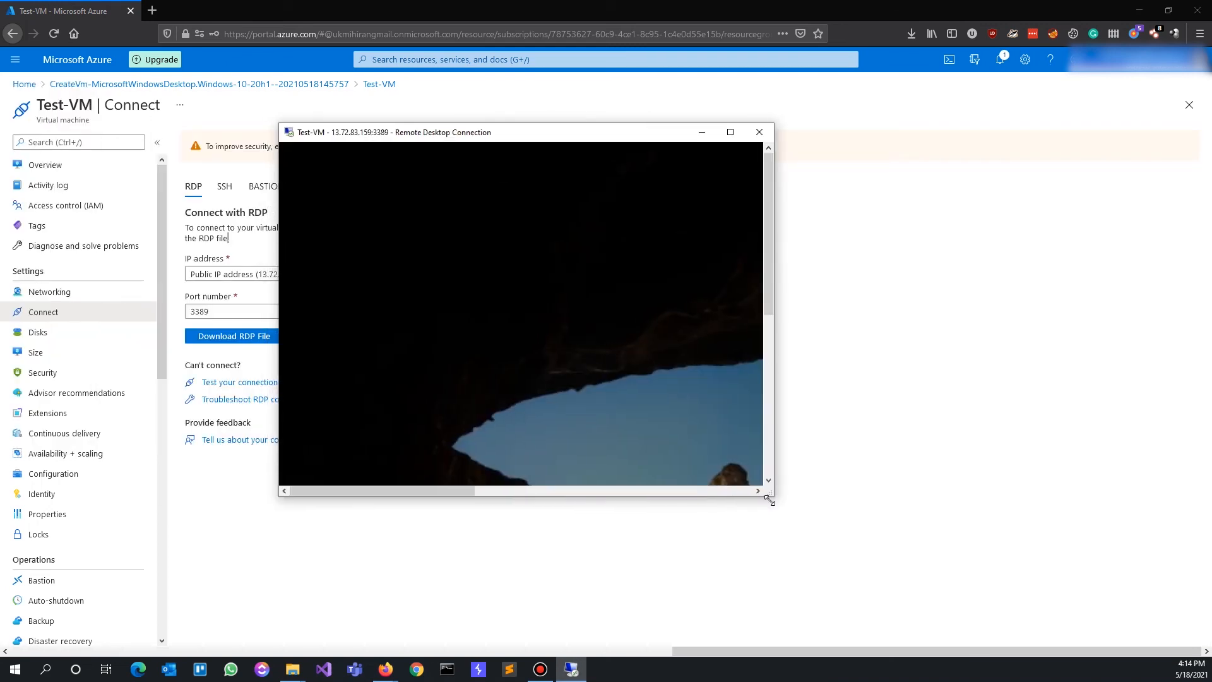
Enlarge and reposition the Remote Desktop window, then send it behind the browser
left_click_drag(776, 503, 1135, 593)
left_click_drag(644, 133, 512, 72)
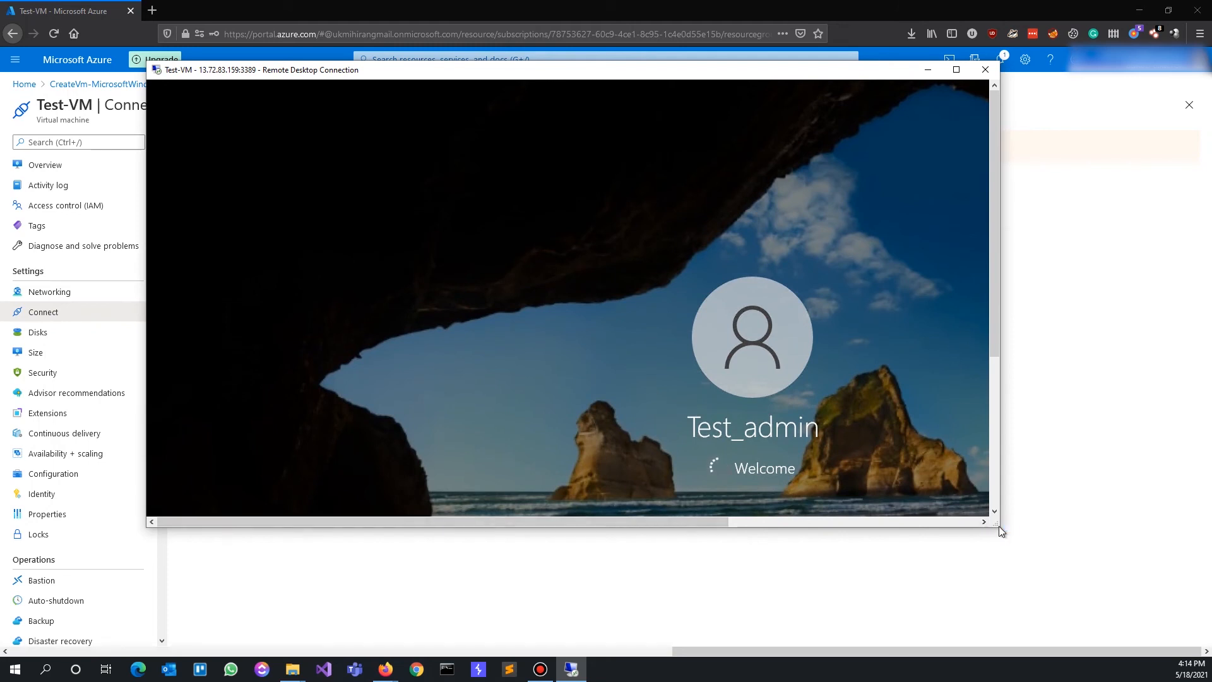
left_click_drag(998, 528, 1193, 635)
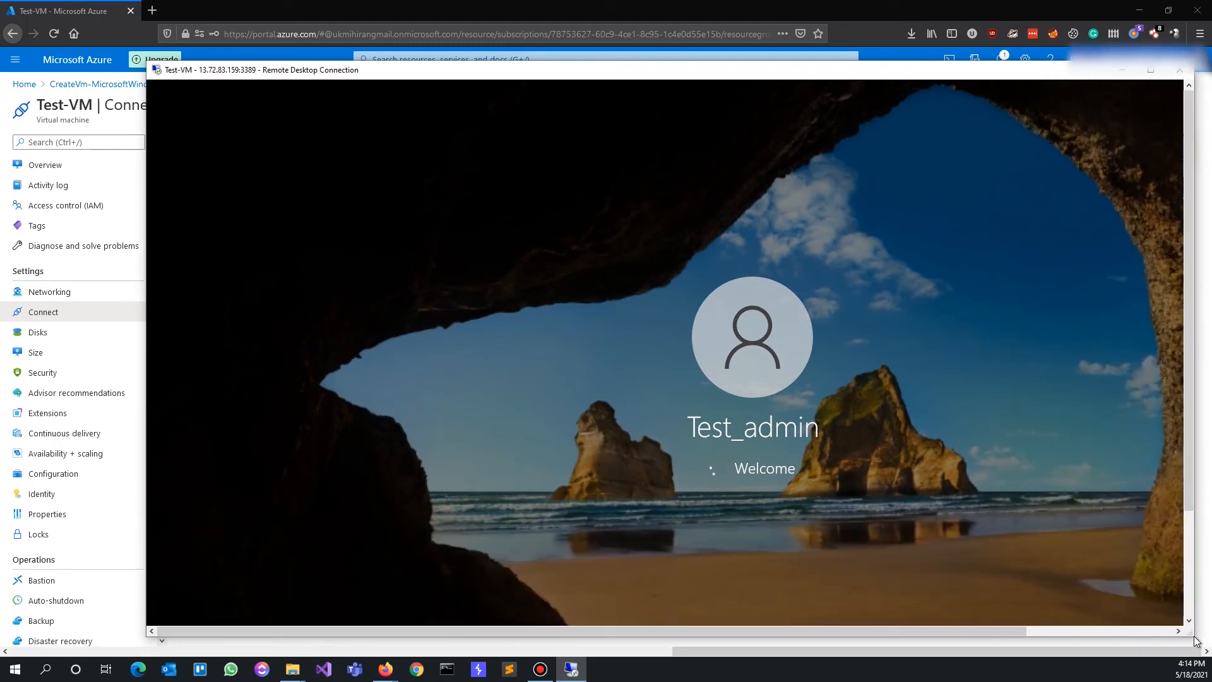
left_click_drag(670, 69, 595, 45)
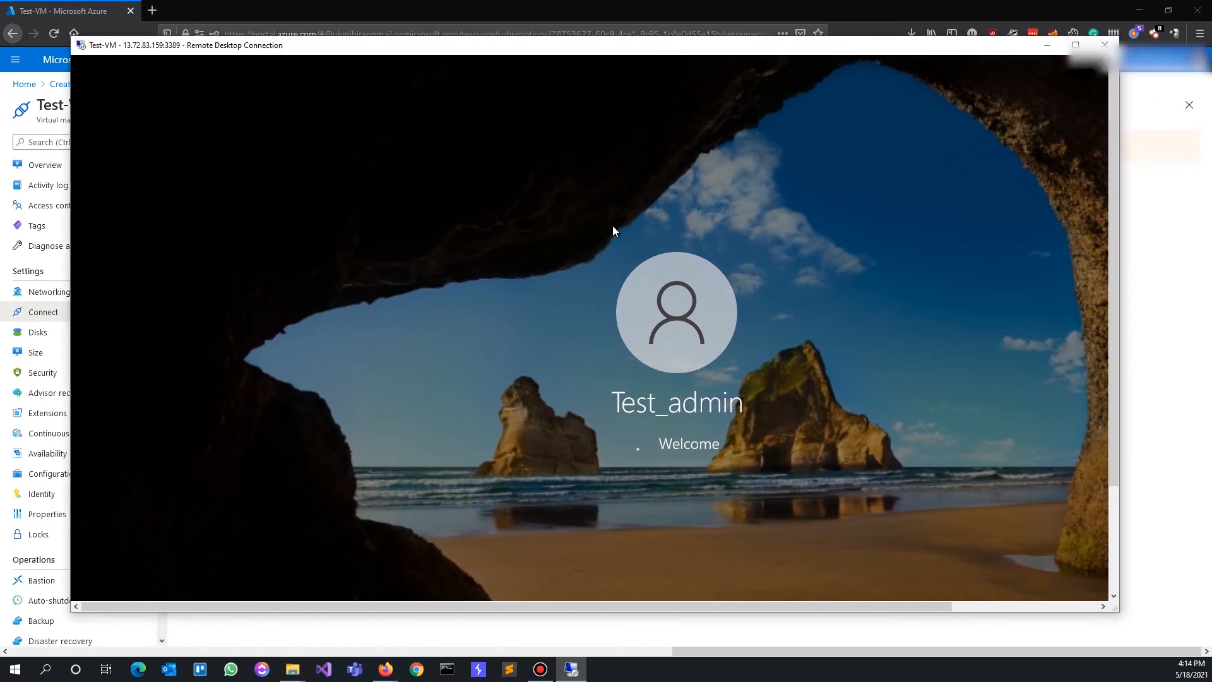
left_click(1202, 642)
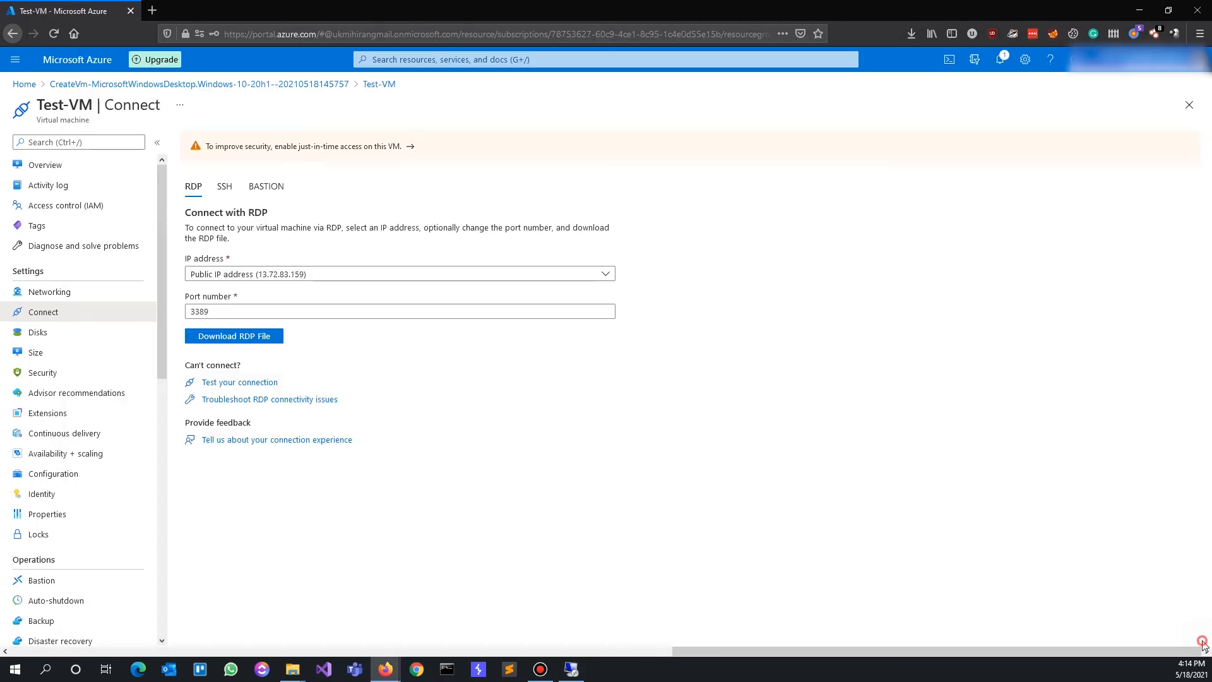
Accept the Test-VM privacy settings and skip Edge's welcome tour to reach its new tab page
left_click(572, 672)
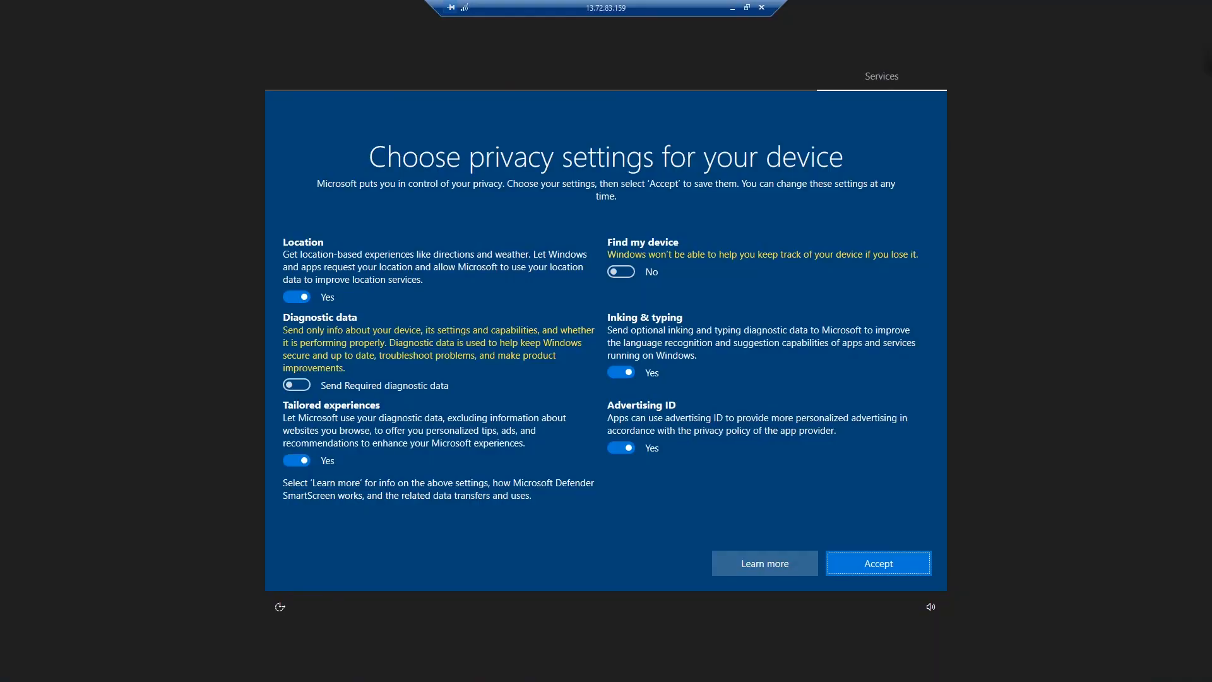
left_click(872, 568)
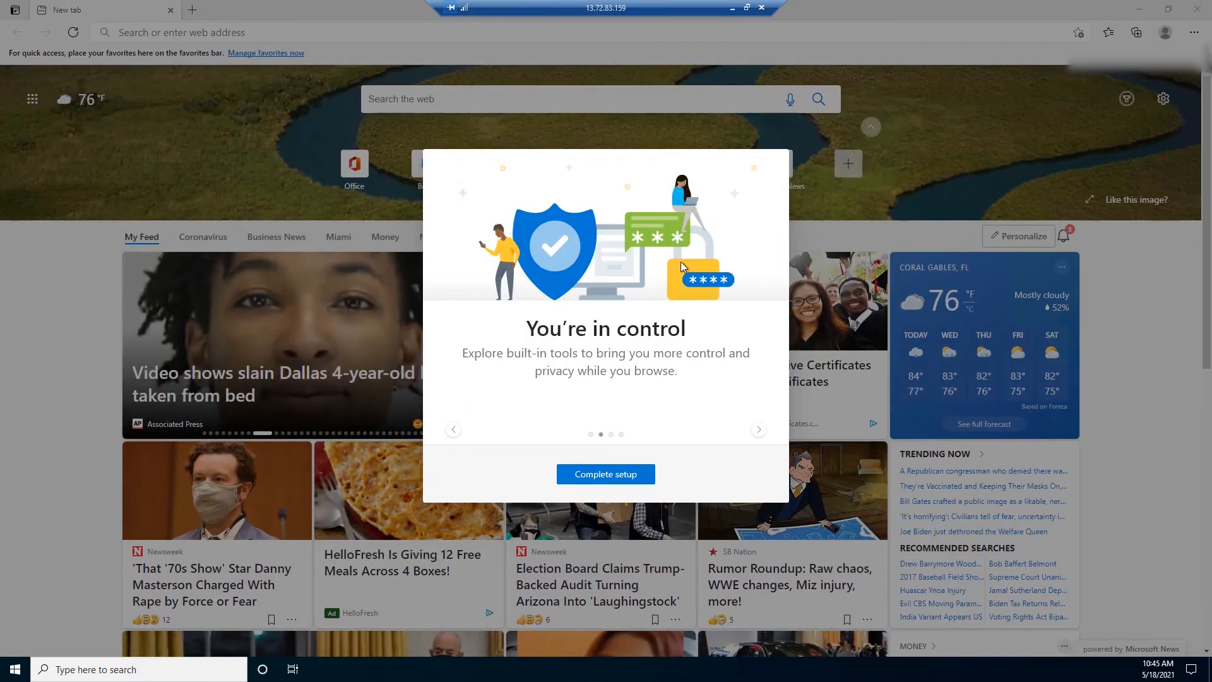
left_click(629, 476)
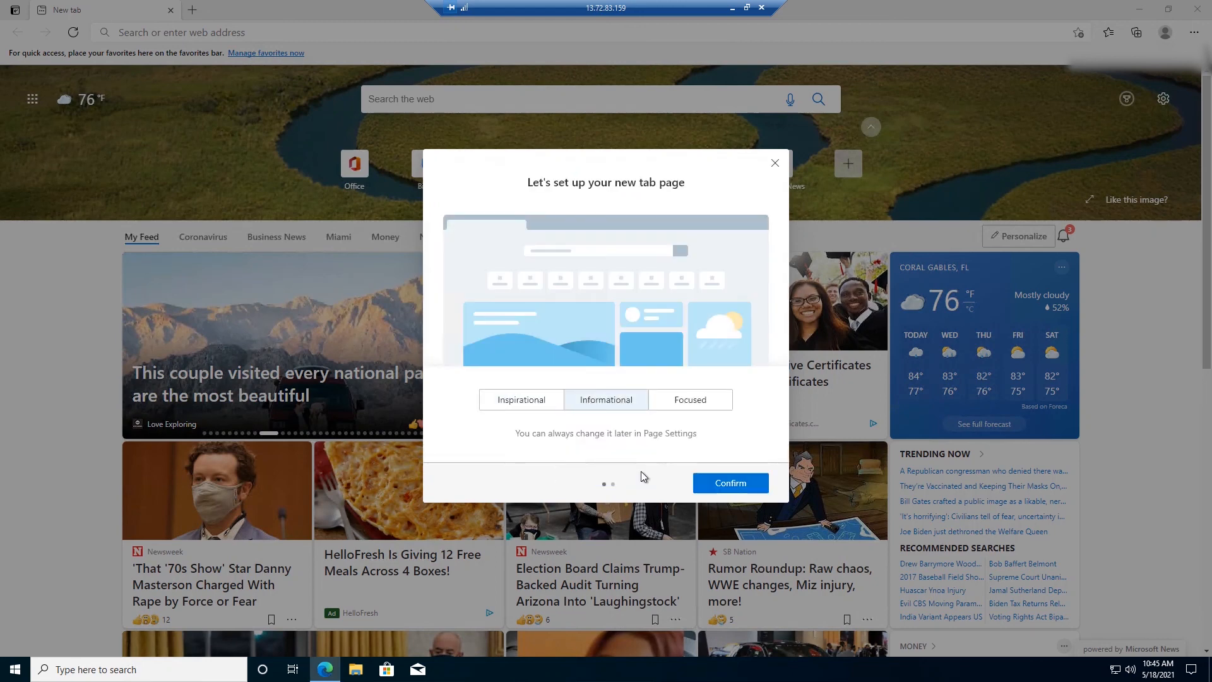
left_click(775, 165)
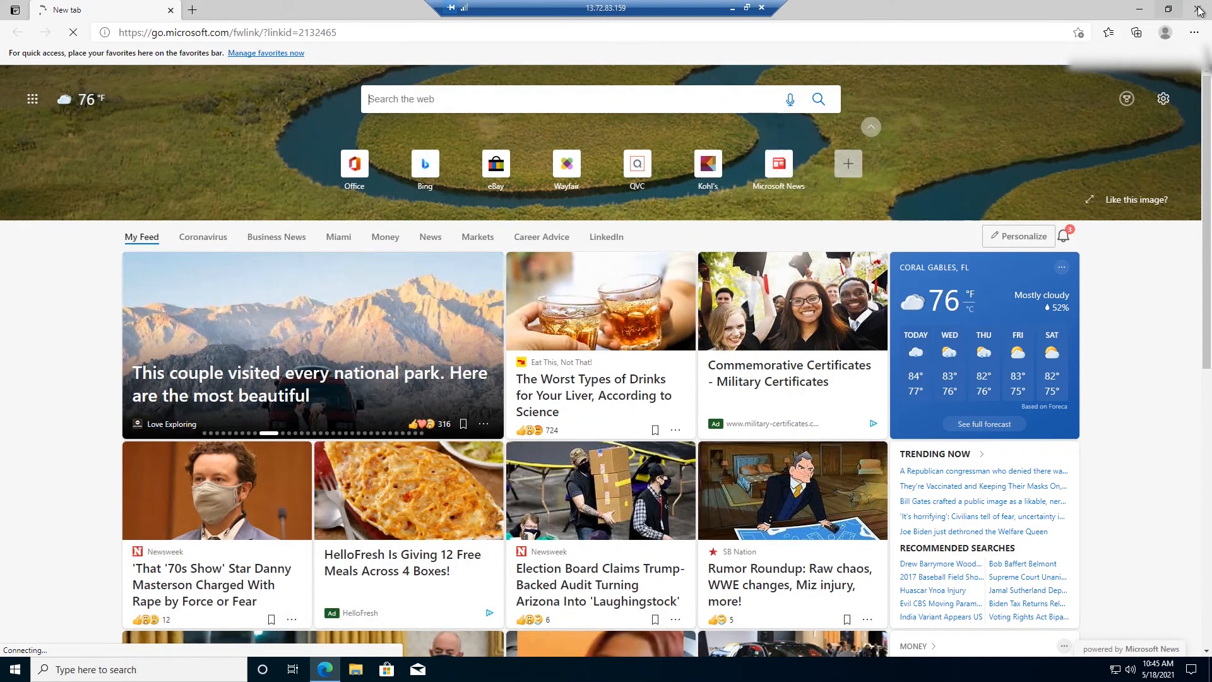